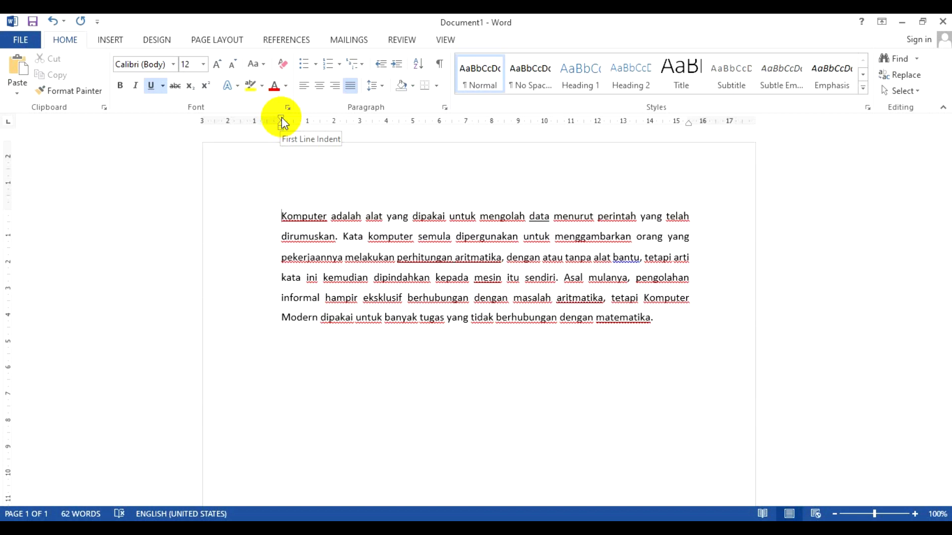
- Try a 1 cm first-line indent and a 1 cm hanging indent on the paragraph, undoing each one
left_click_drag(281, 119, 306, 119)
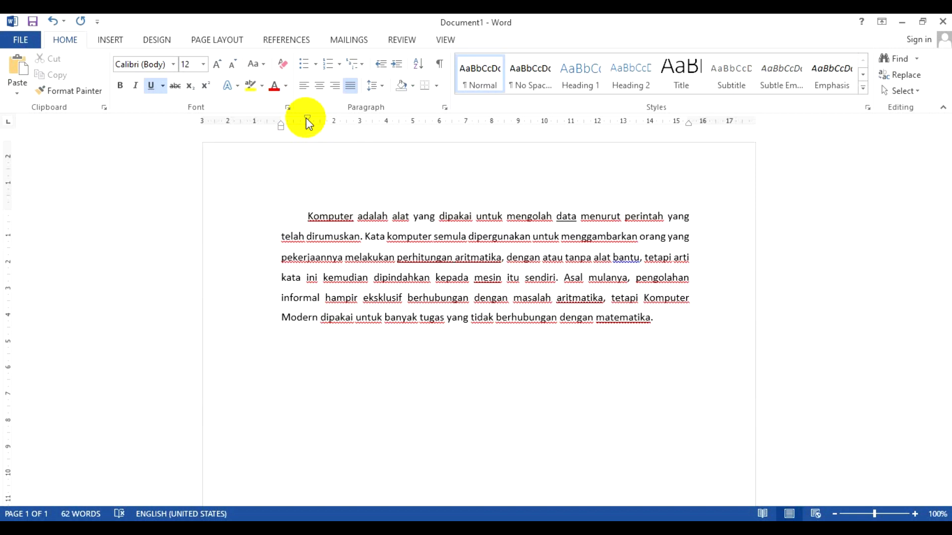
key("ctrl+z")
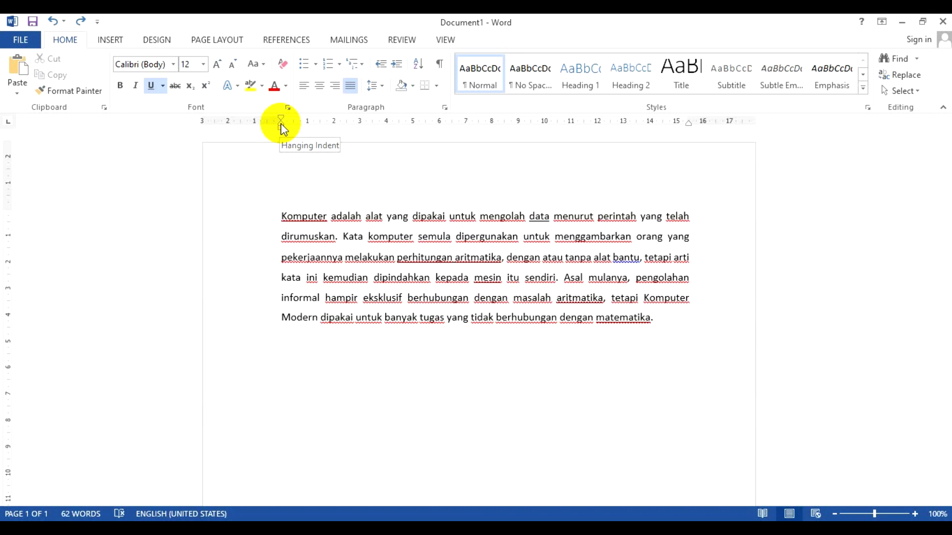
left_click(280, 215)
left_click_drag(280, 123, 308, 127)
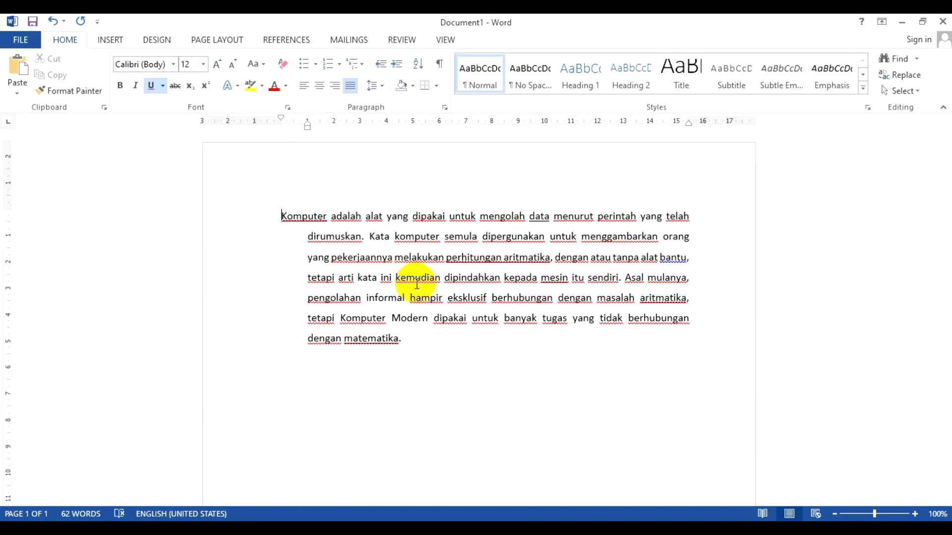
key("ctrl+z")
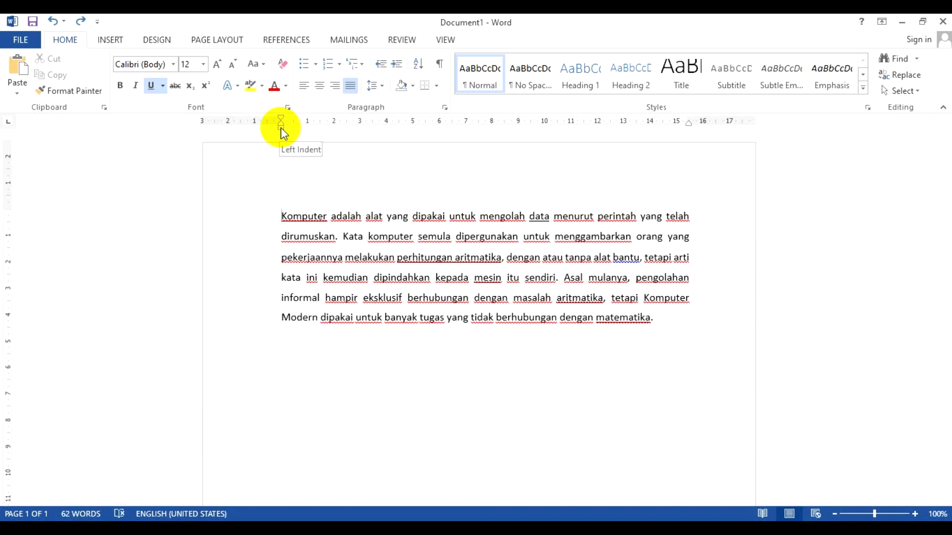
- Try a 1 cm left indent and a right indent at the 14 cm ruler mark on the paragraph, undoing each one
left_click_drag(281, 127, 307, 128)
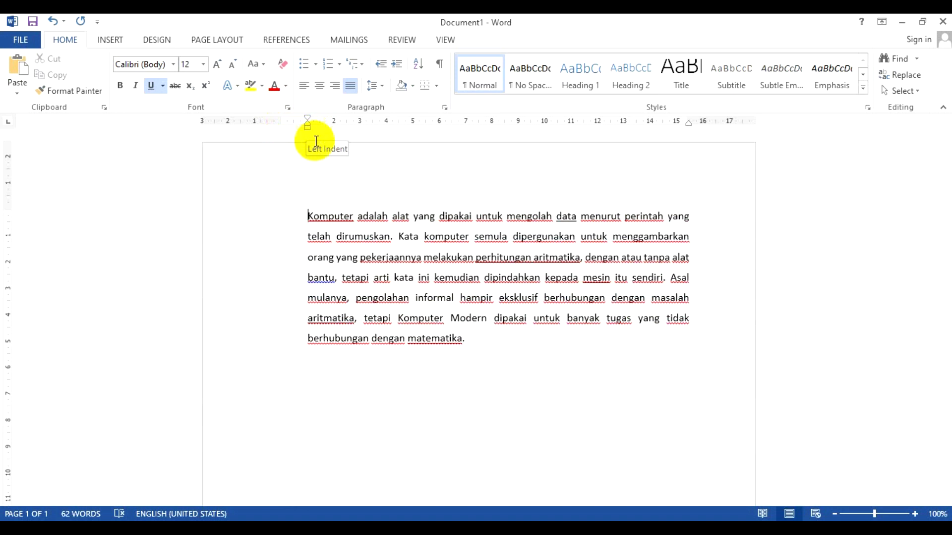
key("ctrl+z")
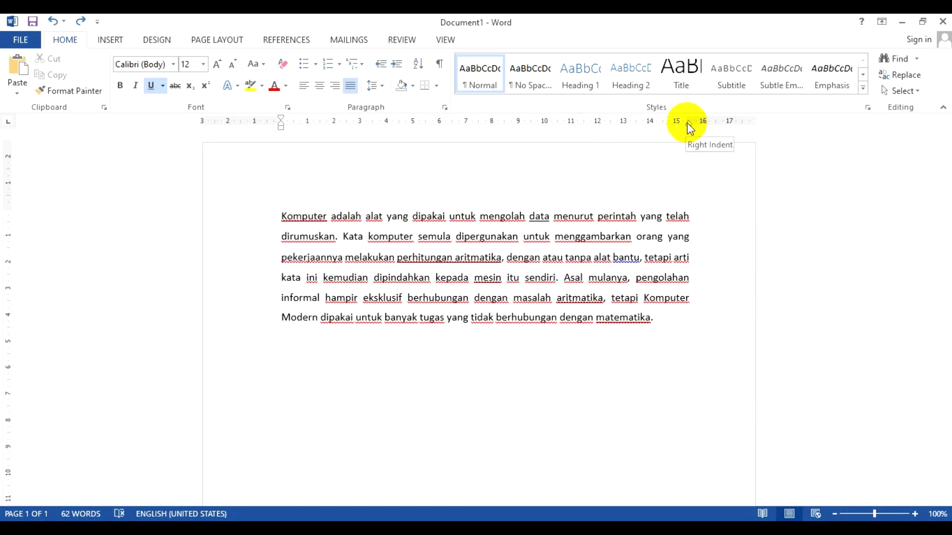
left_click_drag(689, 128, 651, 128)
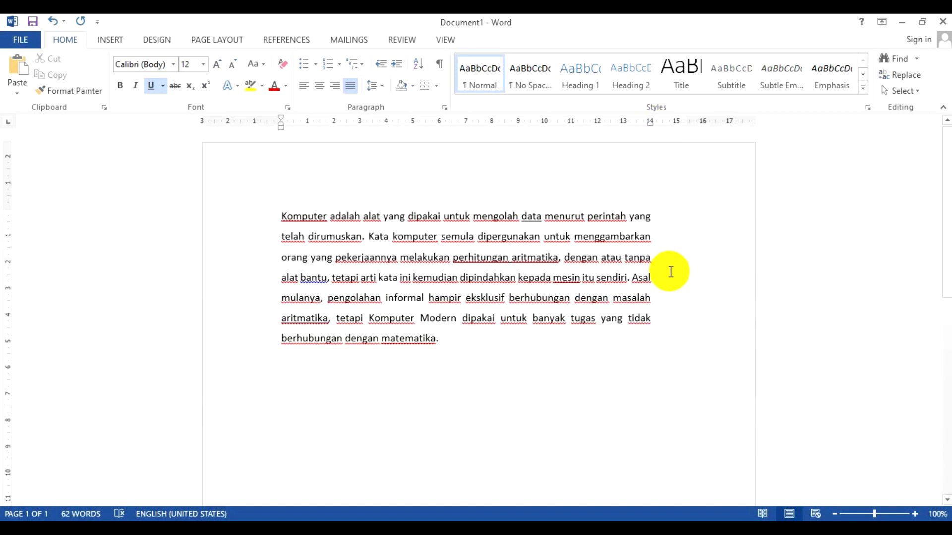
key("ctrl+z")
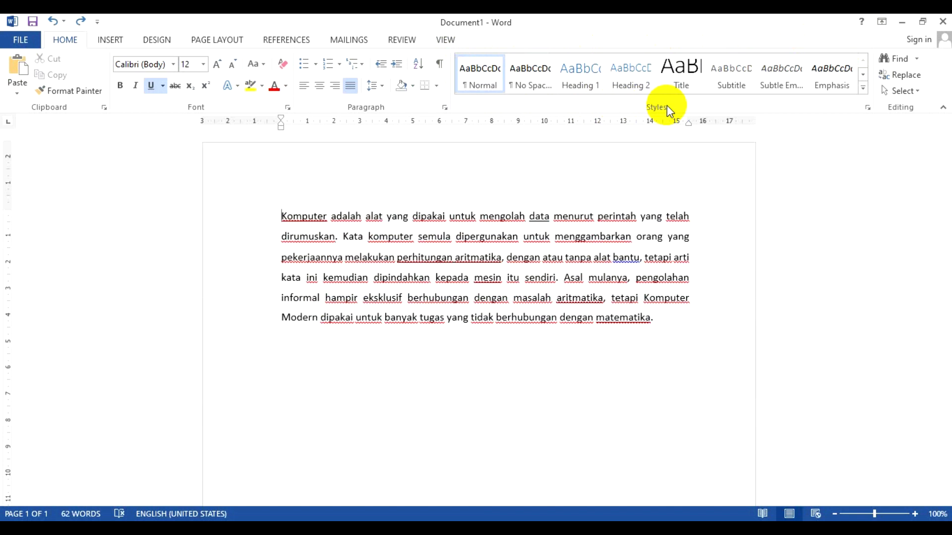
- Try reapplying the Normal style to the paragraph, and undo it
left_click(863, 91)
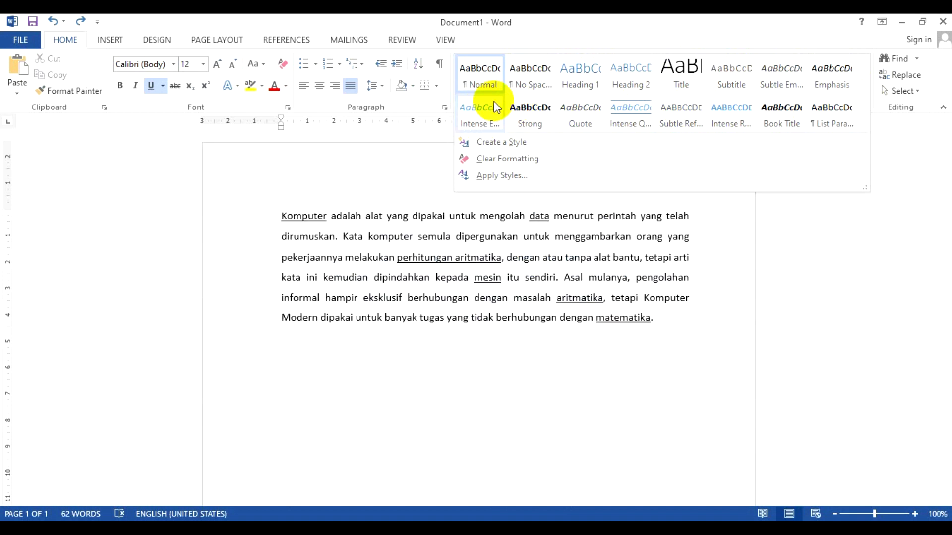
left_click(481, 85)
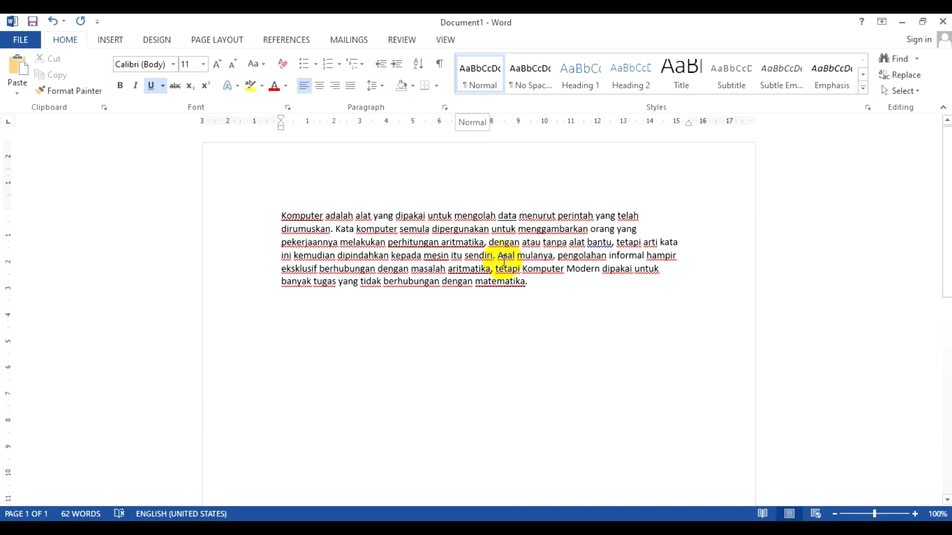
key("ctrl+z")
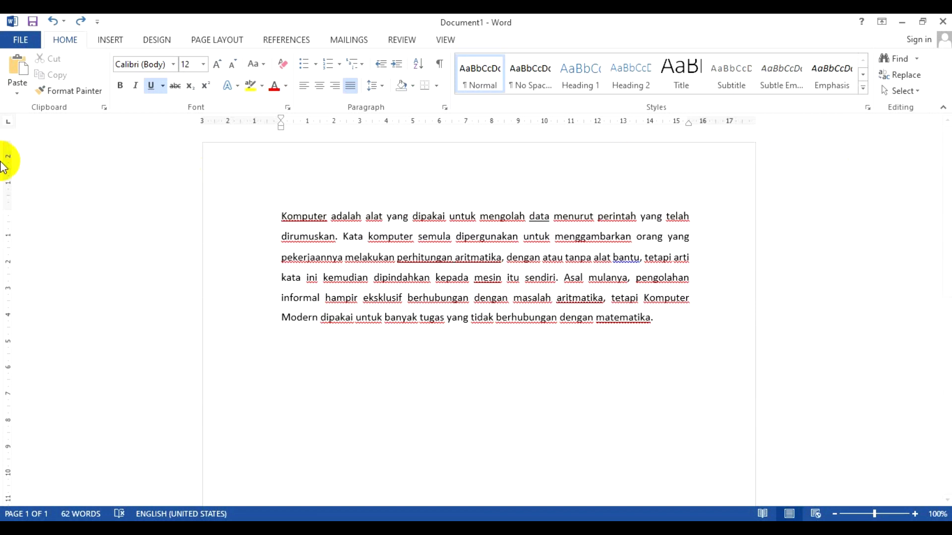
- Cycle the ruler's tab selector through its available types and back to Left Tab
left_click(8, 124)
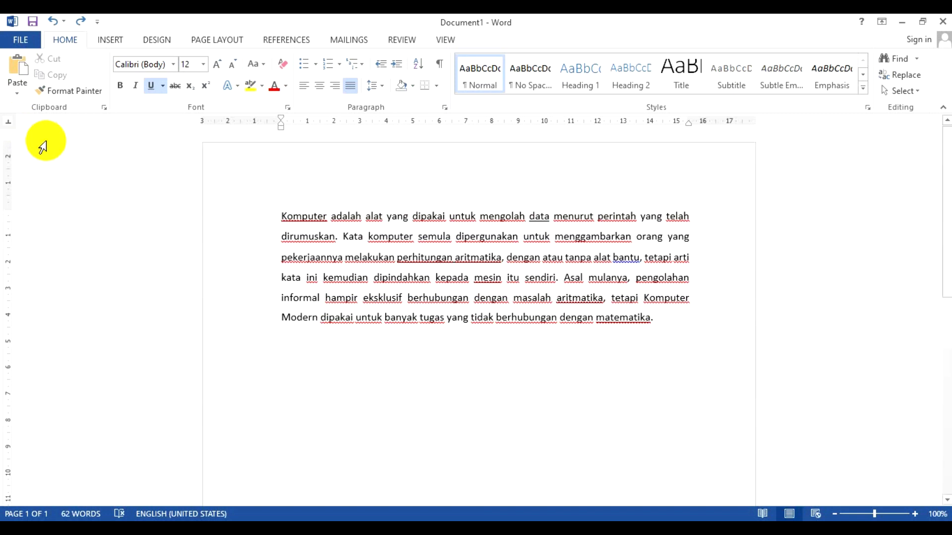
left_click(10, 124)
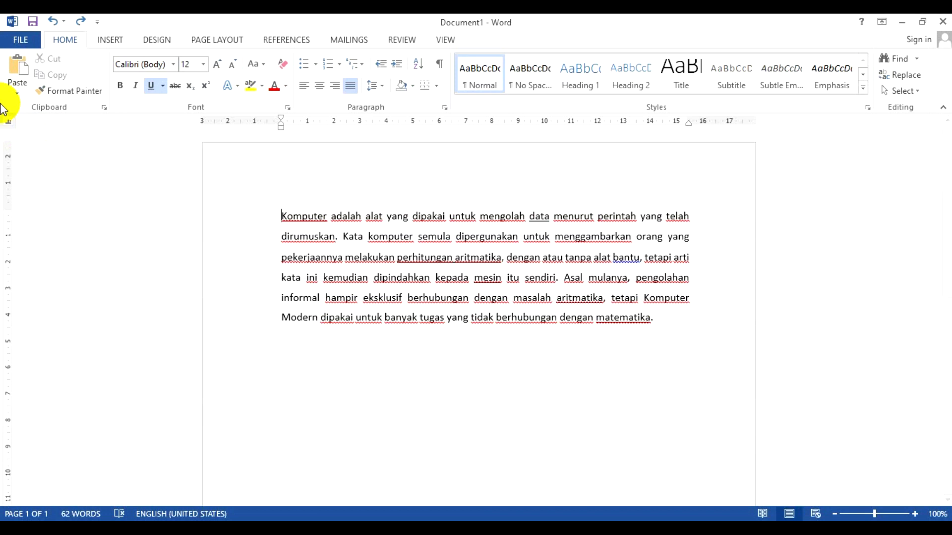
left_click(10, 122)
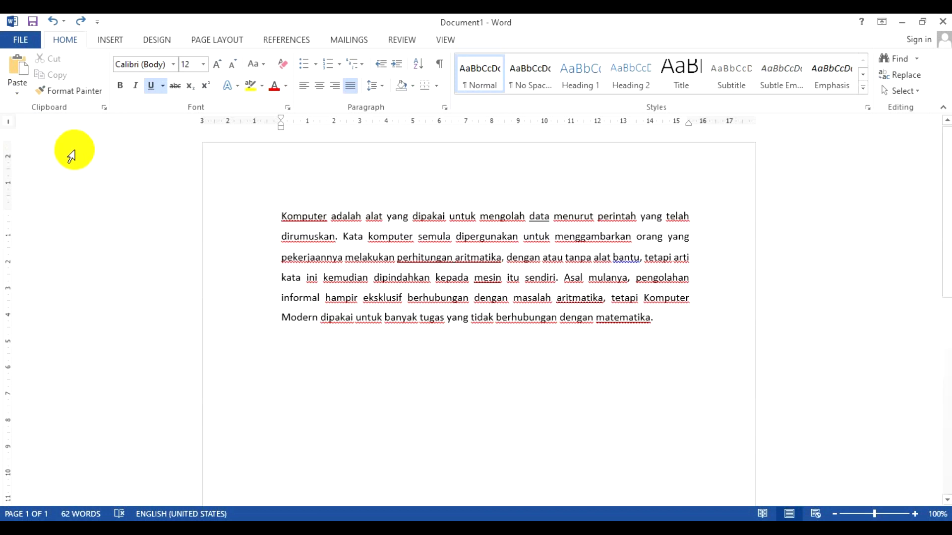
left_click(9, 125)
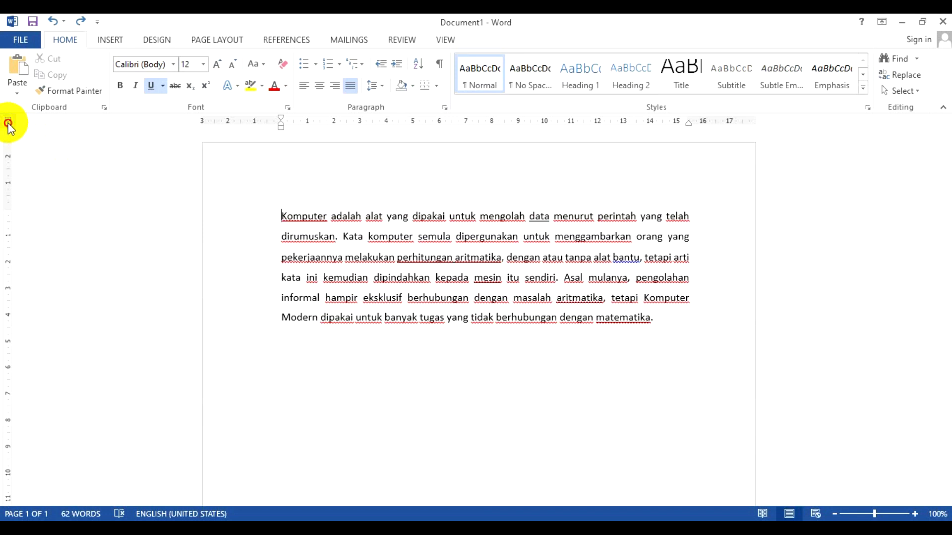
left_click(9, 124)
left_click(9, 124)
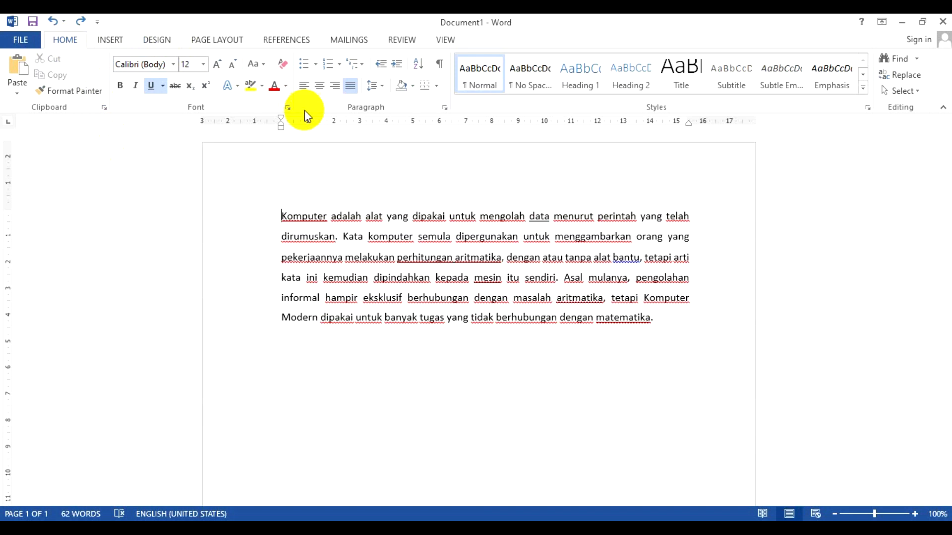
- View the Tabs settings reached from the paragraph settings, and close them without making changes
left_click(445, 109)
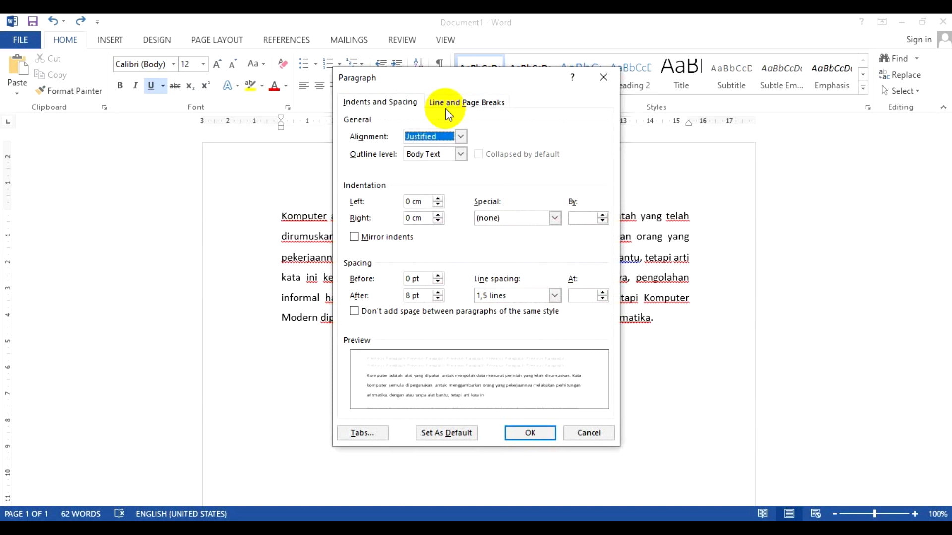
left_click(362, 433)
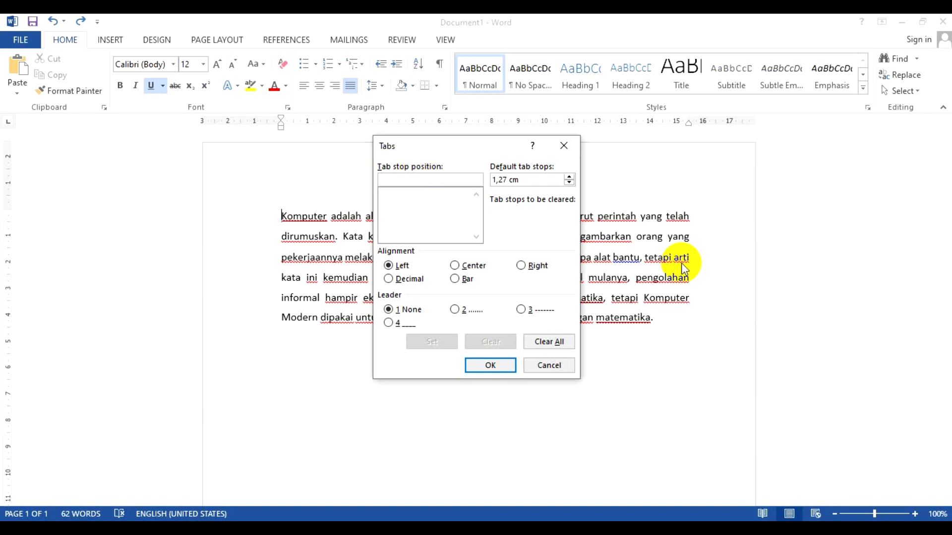
left_click(559, 367)
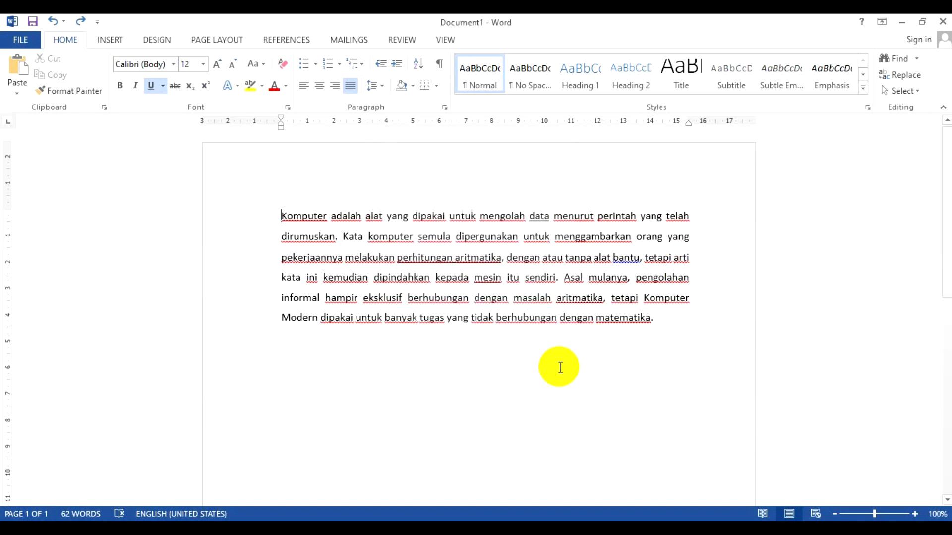
- Replace the entire document text with the heading DAFTAR ISI
left_click(522, 298)
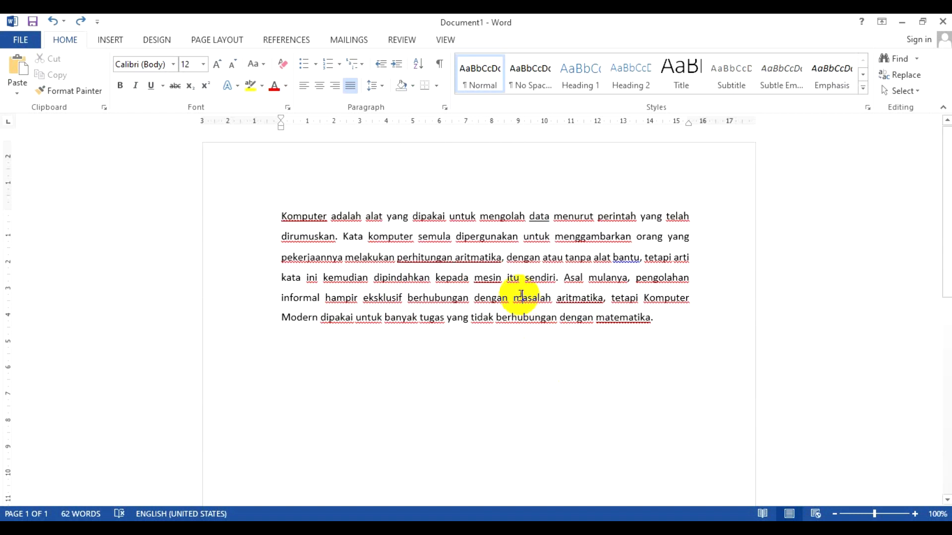
key("ctrl+a")
key("Delete")
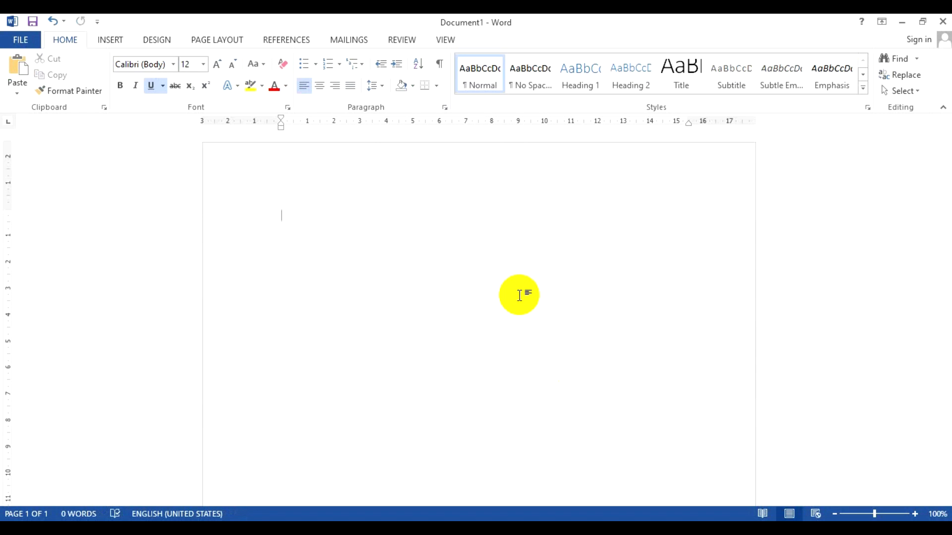
type("DAFTAR ISI")
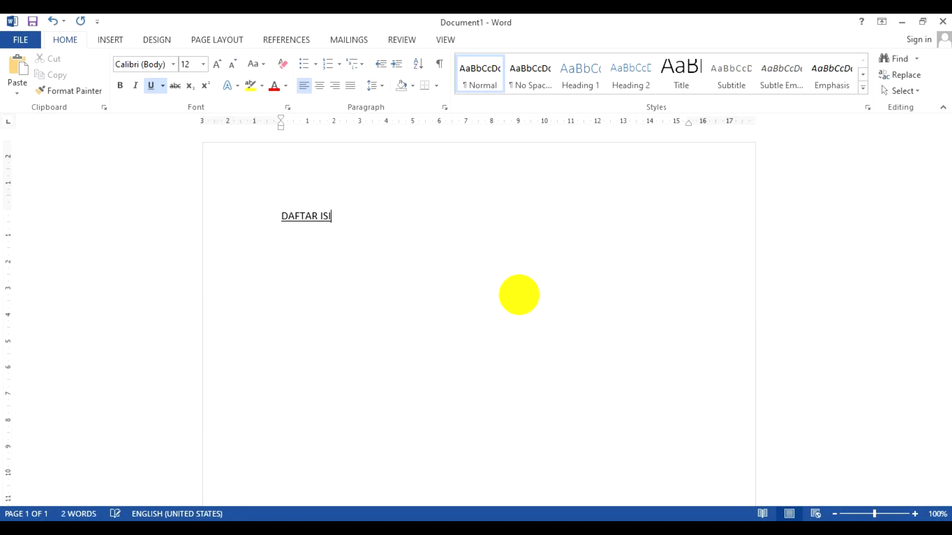
- Remove the underline from the DAFTAR ISI heading, make it bold and centre it
left_click_drag(342, 216, 244, 219)
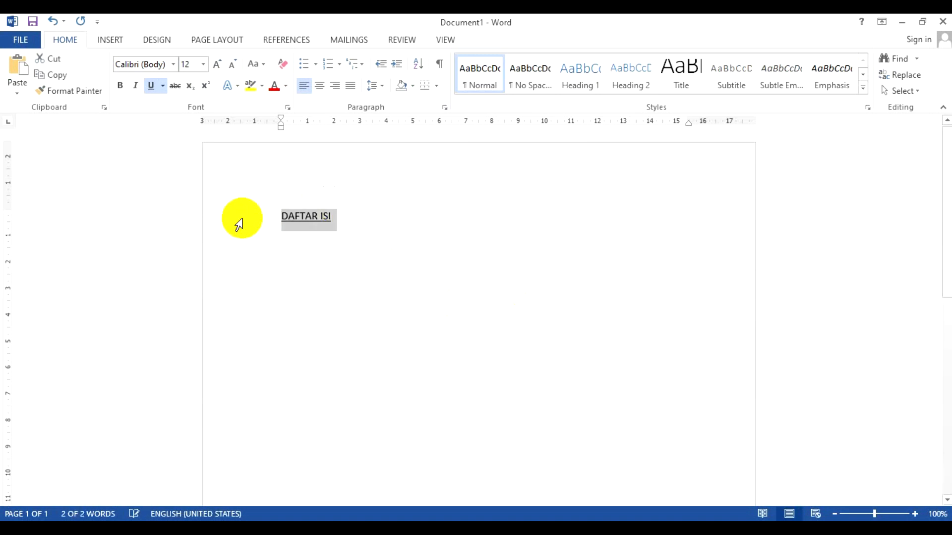
key("ctrl+u")
key("ctrl+b")
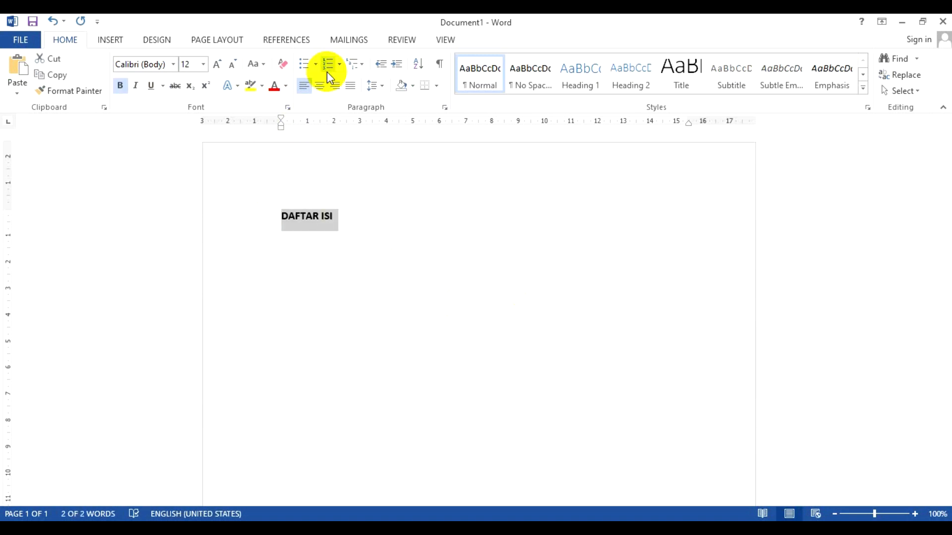
left_click(319, 85)
- Add a left-aligned line reading PENDAHULUAN below the DAFTAR ISI heading
left_click(530, 211)
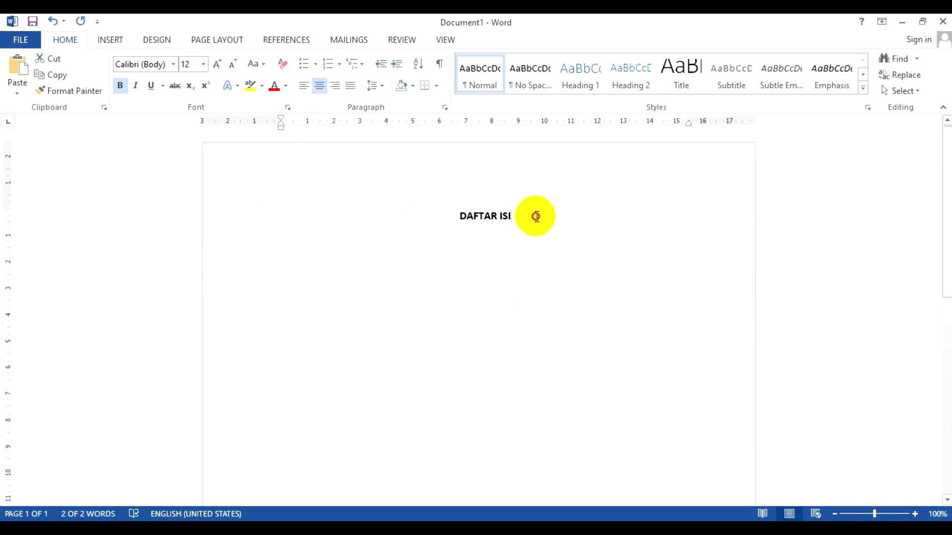
key("Return")
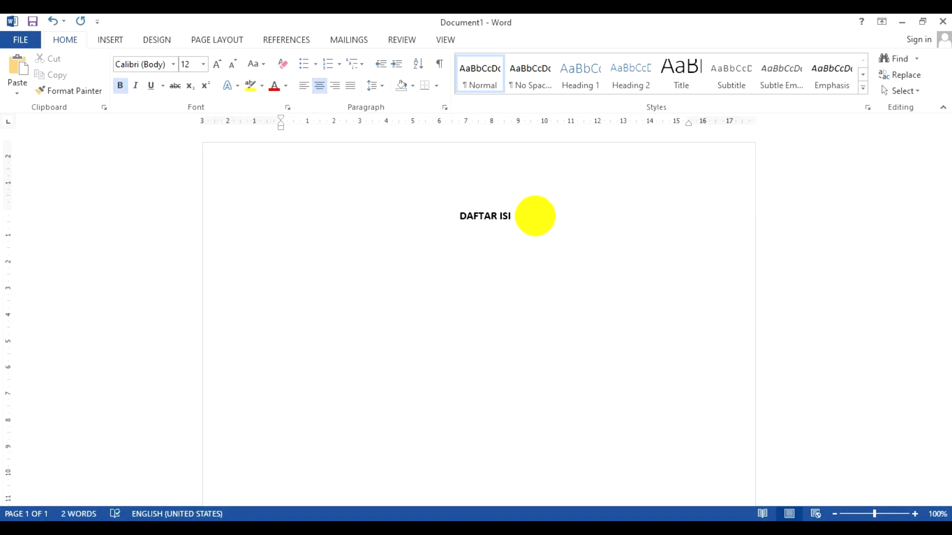
key("ctrl+l")
type("PEND")
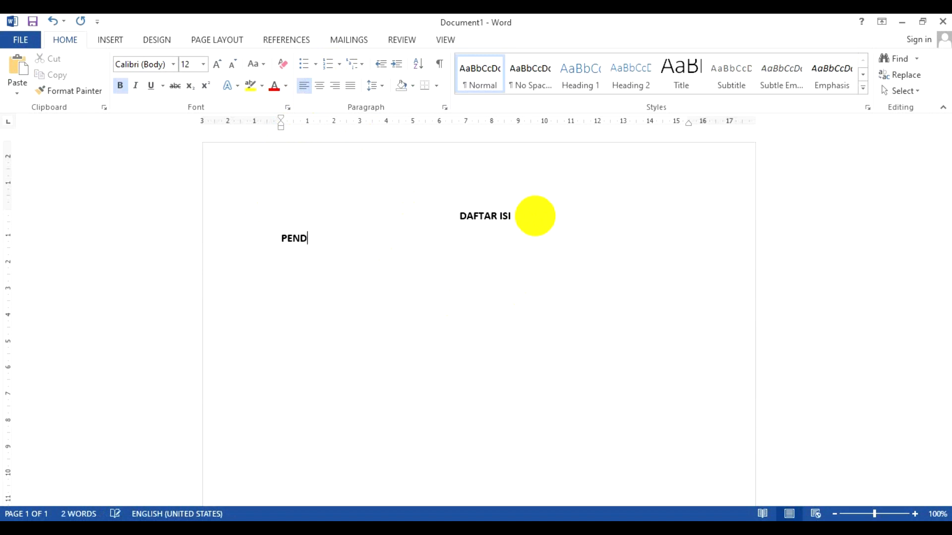
type("AHULUAN")
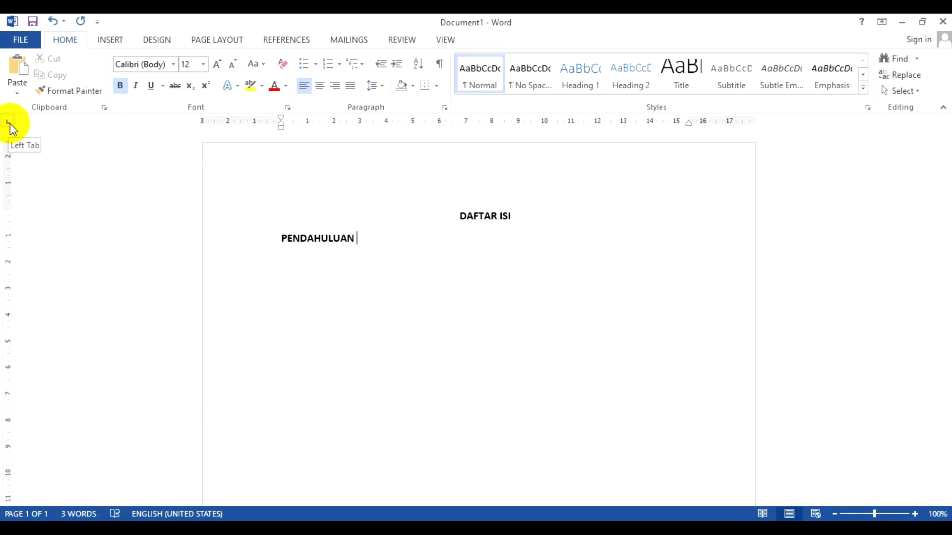
- Set a left tab stop at 13 cm with dotted leader 2 and insert a tab after PENDAHULUAN
double_click(624, 124)
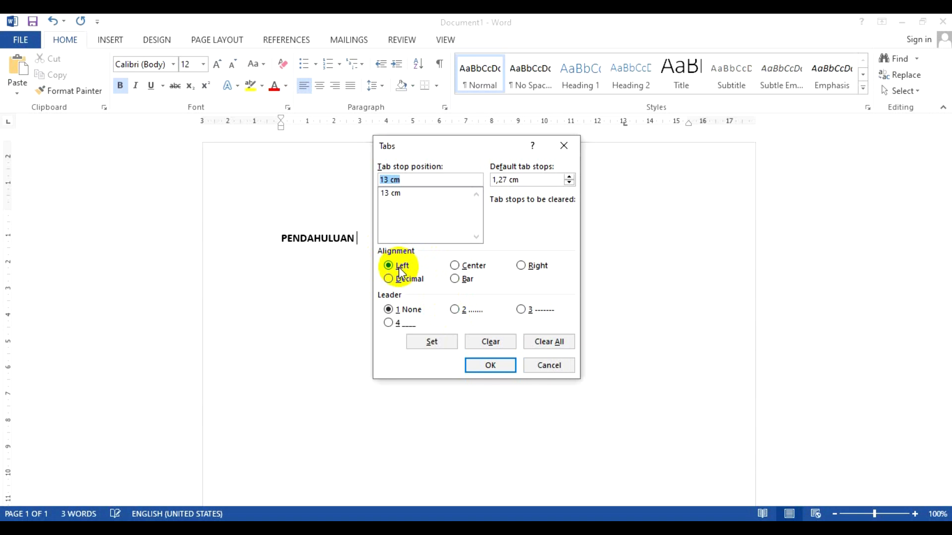
left_click(457, 310)
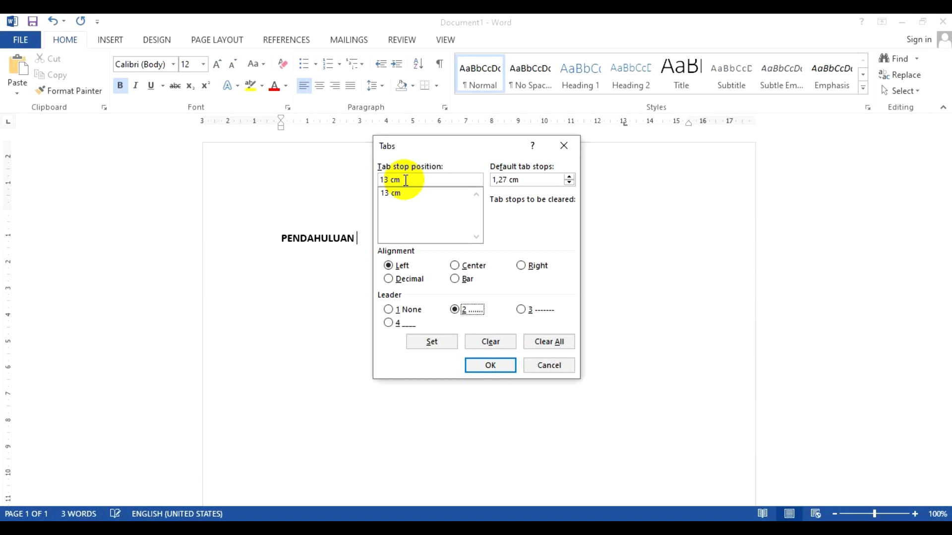
left_click(432, 343)
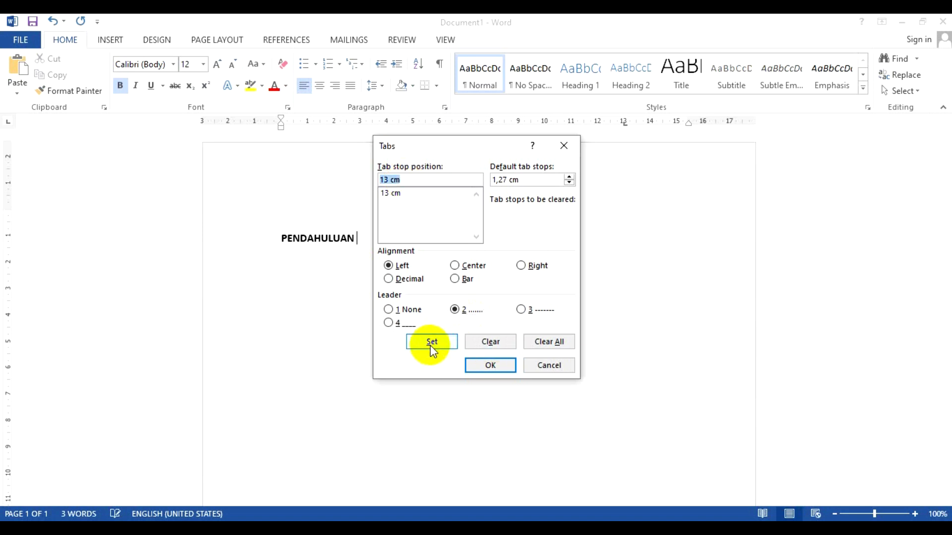
left_click(490, 366)
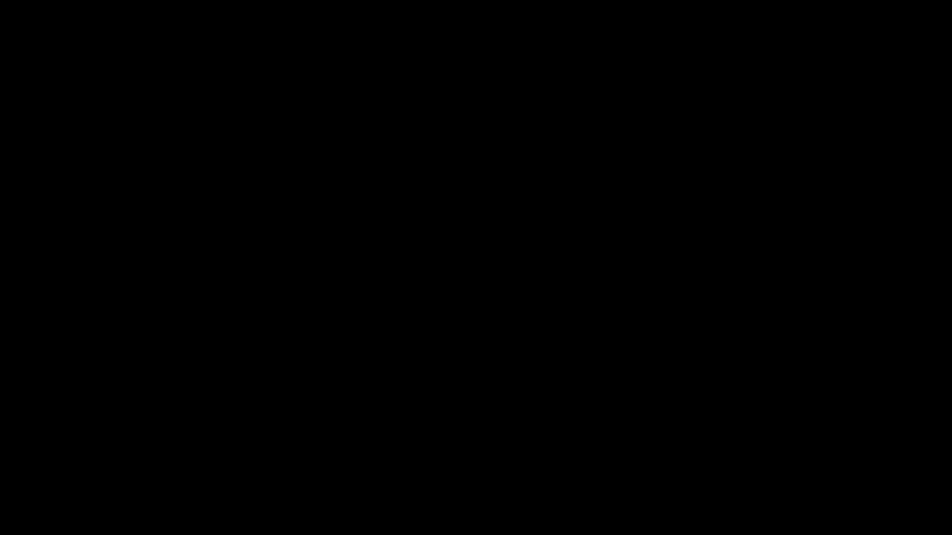
key("Tab")
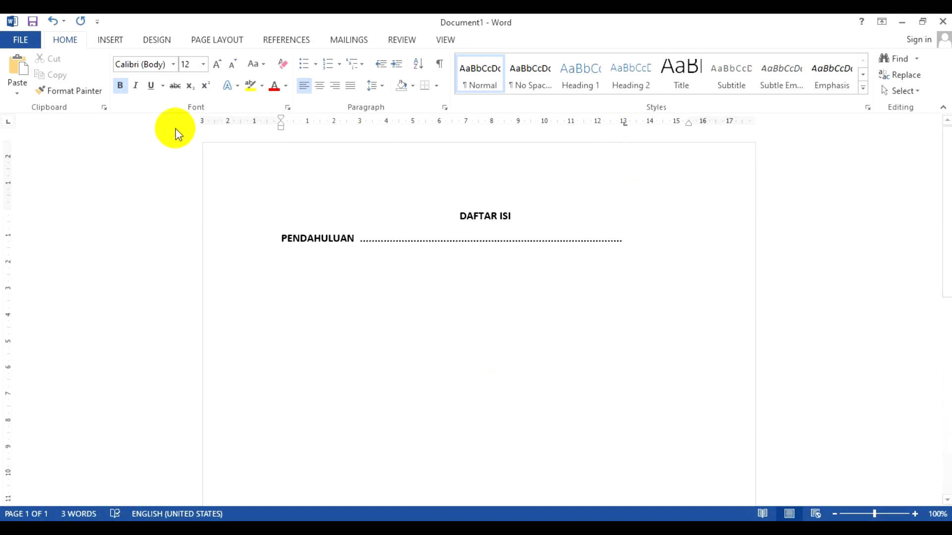
- Add a right-aligned tab stop at 14,5 cm without a leader to the PENDAHULUAN line
left_click(8, 122)
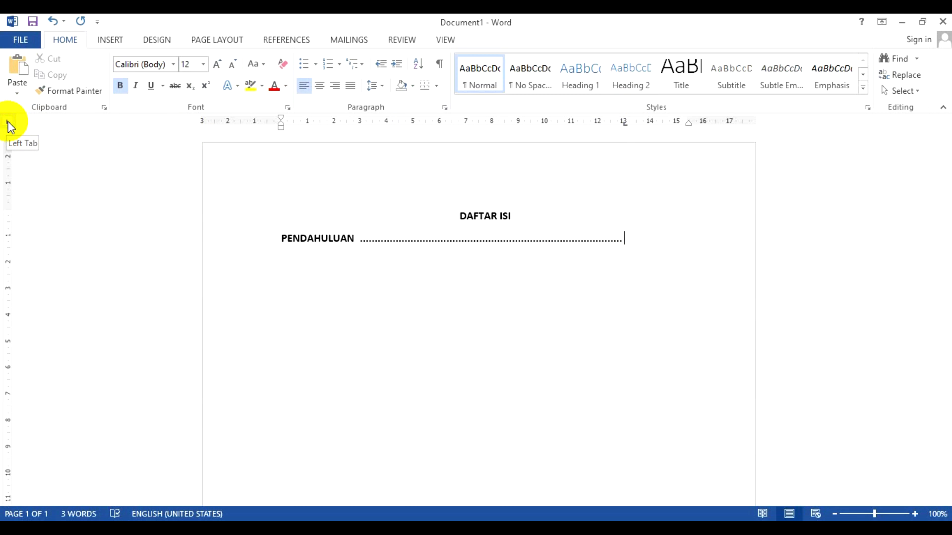
left_click(8, 123)
left_click(8, 123)
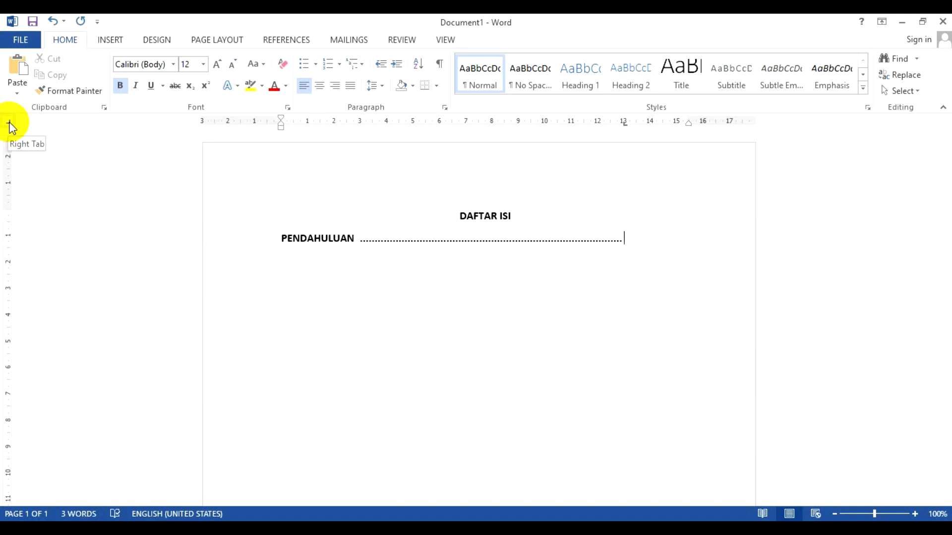
double_click(661, 121)
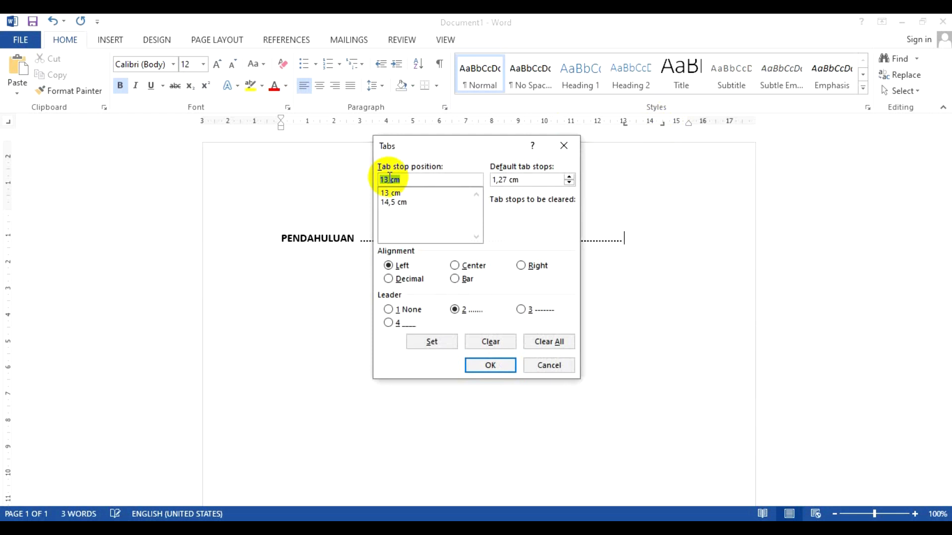
left_click(395, 203)
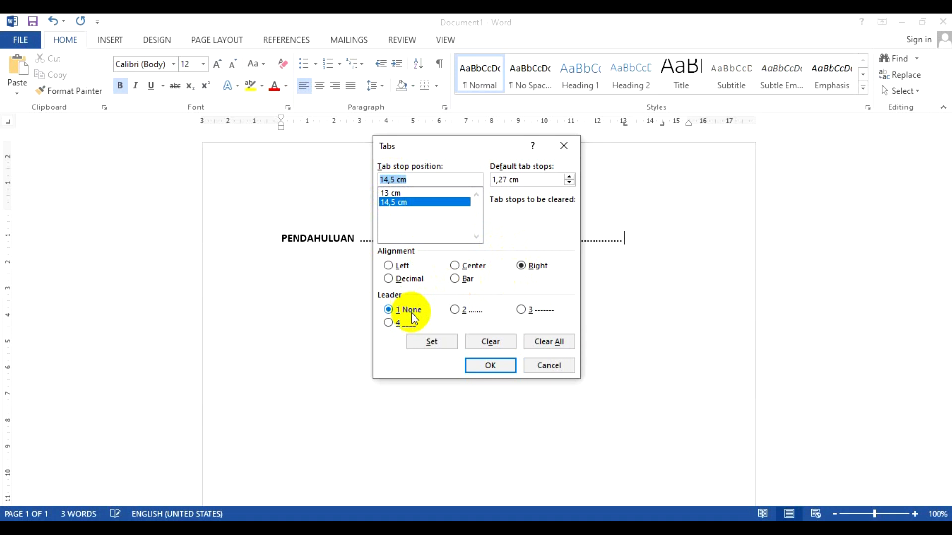
left_click(432, 341)
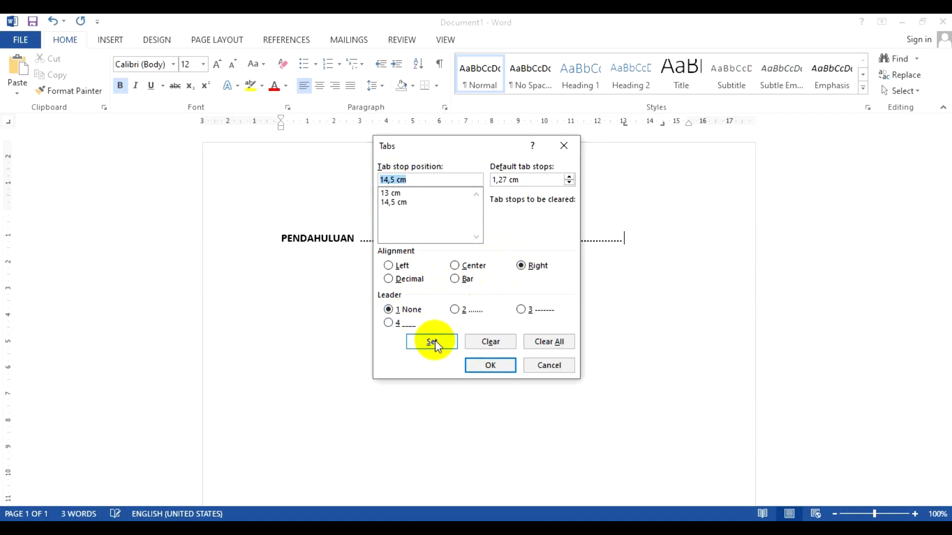
left_click(490, 364)
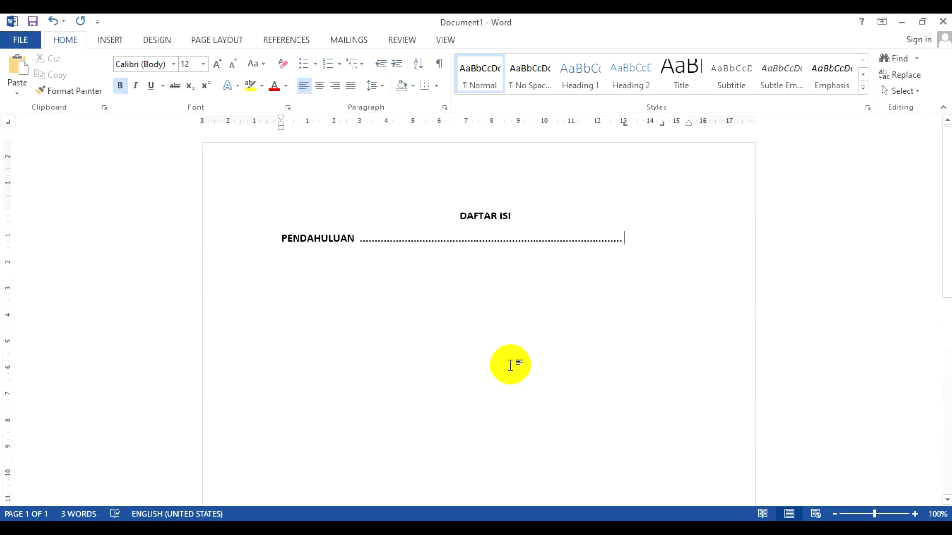
- Enter page number 1 for PENDAHULUAN and add an APA ITU KOMPUTER? line with a dotted leader and page number 2
key("Tab")
type("1")
type("APA")
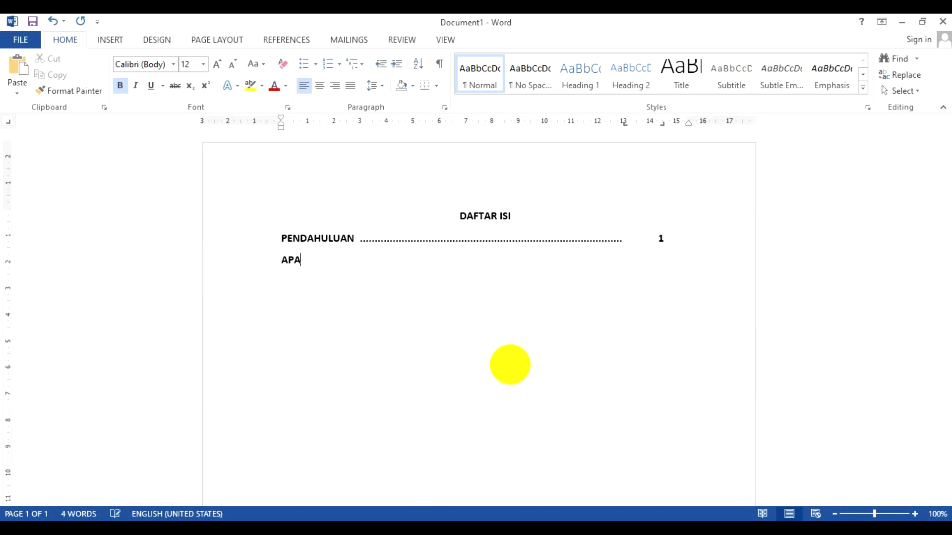
type(" ITU KOMPUTER?")
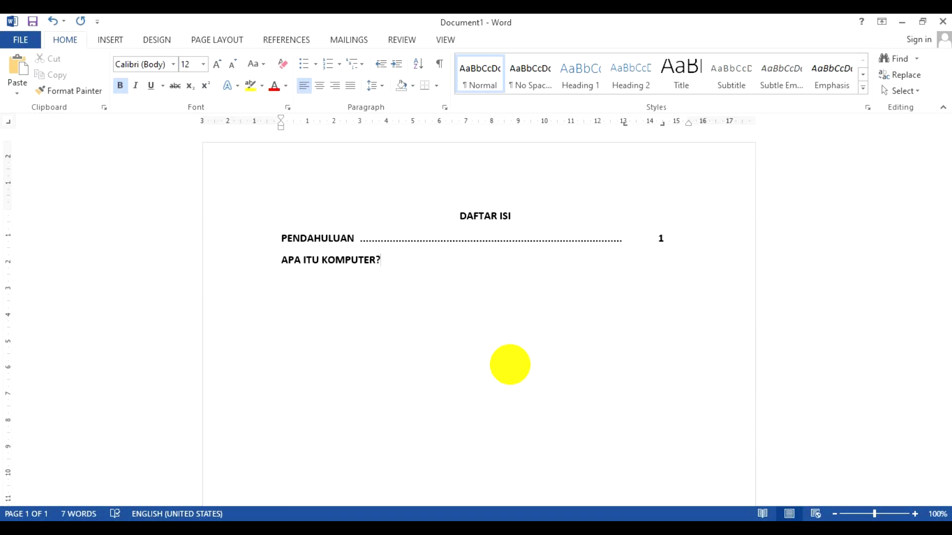
key("Tab")
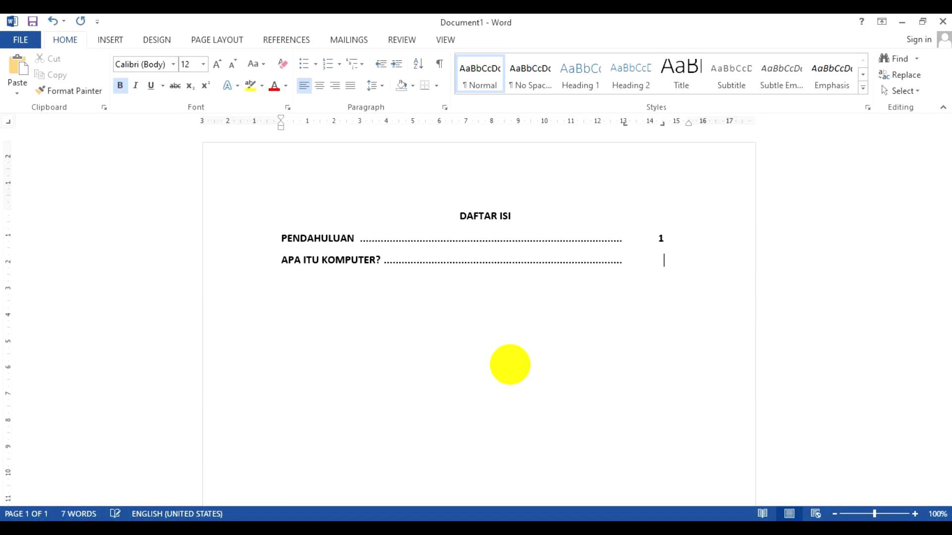
type("2")
- Undo the DAFTAR ISI edits back to the justified paragraph about Komputer
key("ctrl+z")
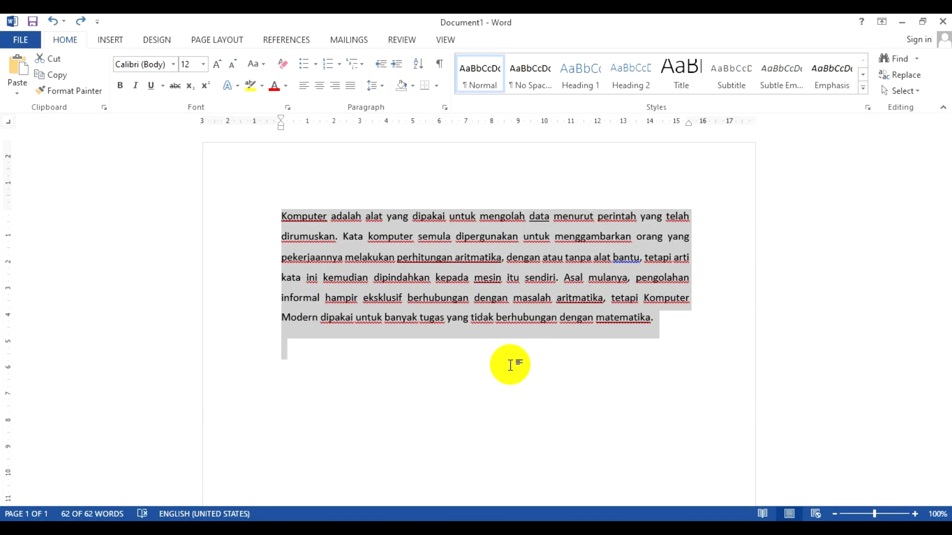
left_click(455, 308)
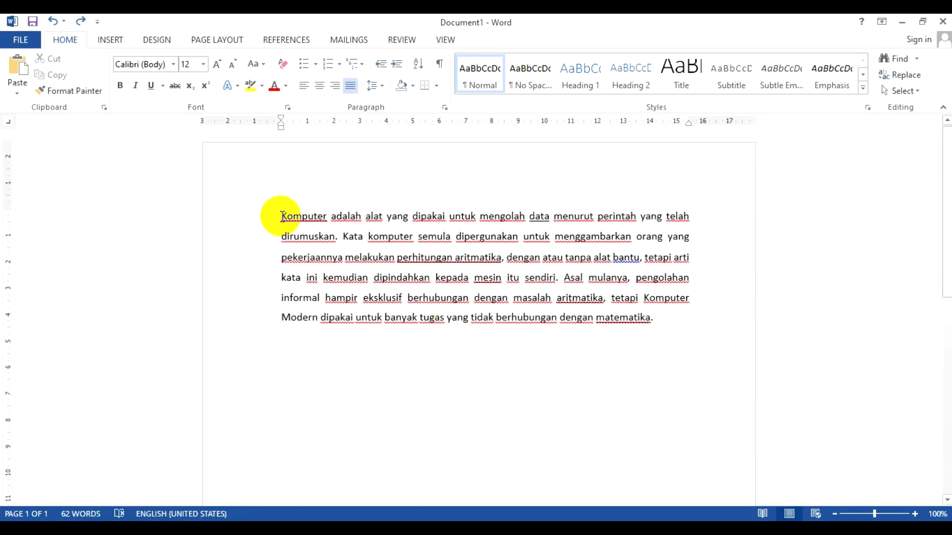
- Set the line spacing of the whole Komputer paragraph to Double in the paragraph settings, keeping Justified alignment
left_click_drag(281, 216, 656, 323)
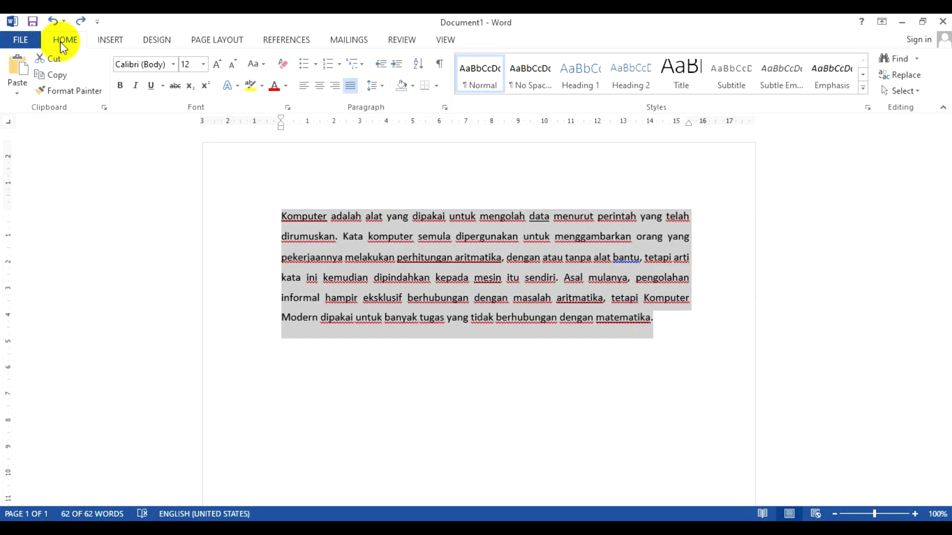
left_click(444, 108)
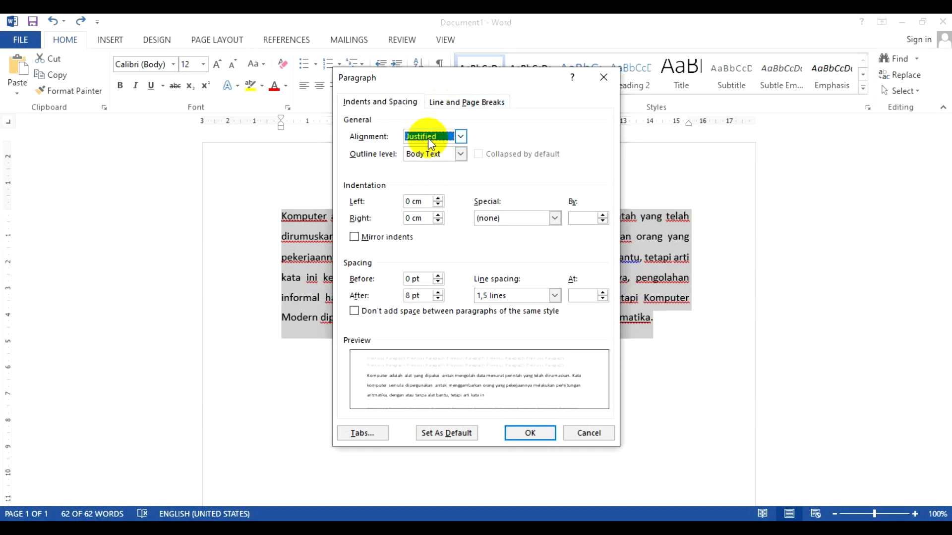
left_click(461, 137)
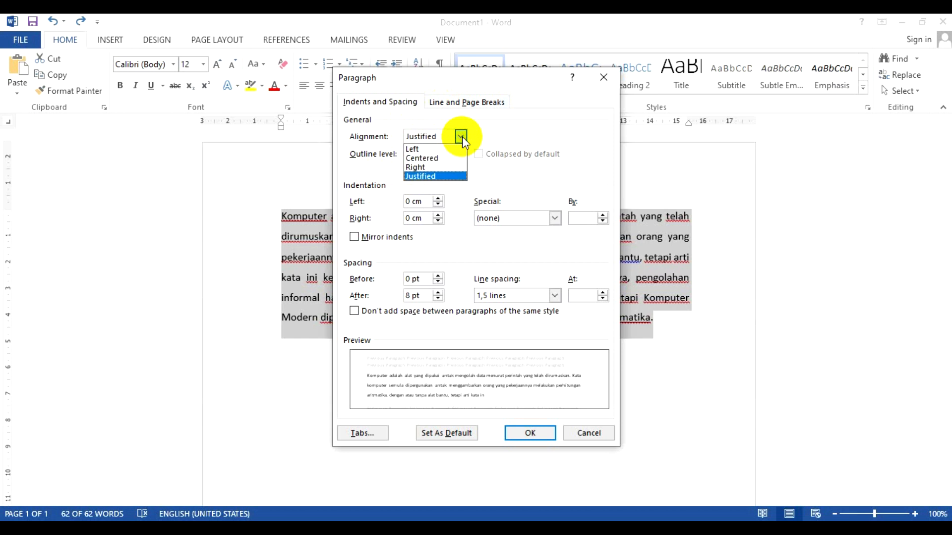
left_click(413, 257)
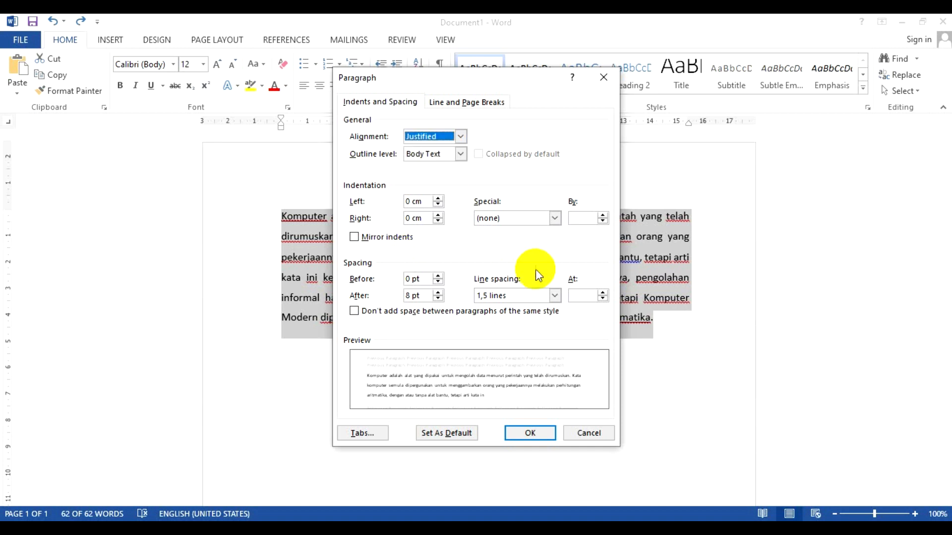
left_click(554, 296)
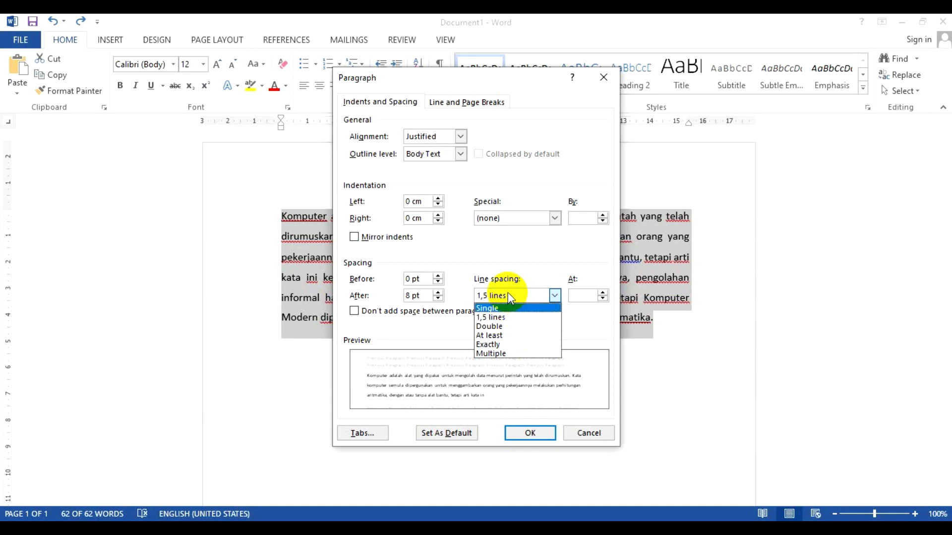
left_click(507, 327)
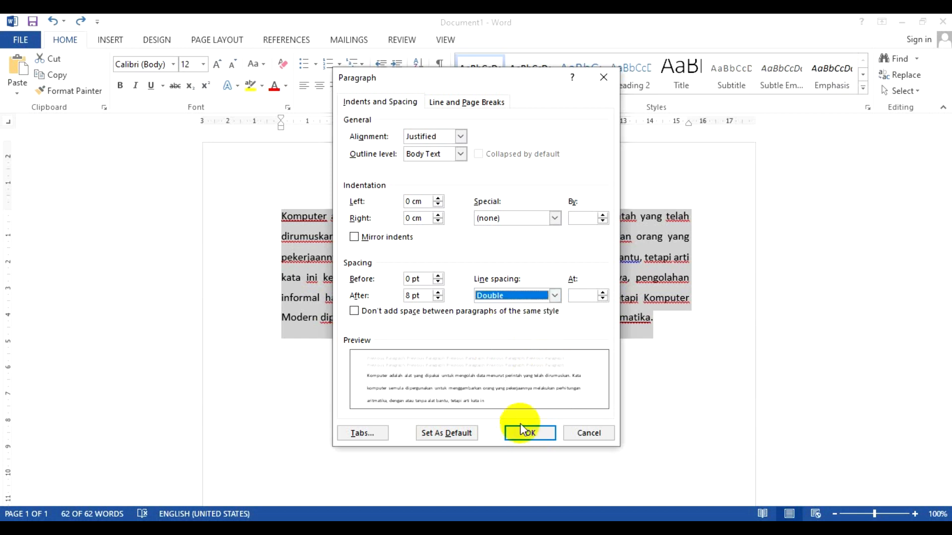
left_click(531, 432)
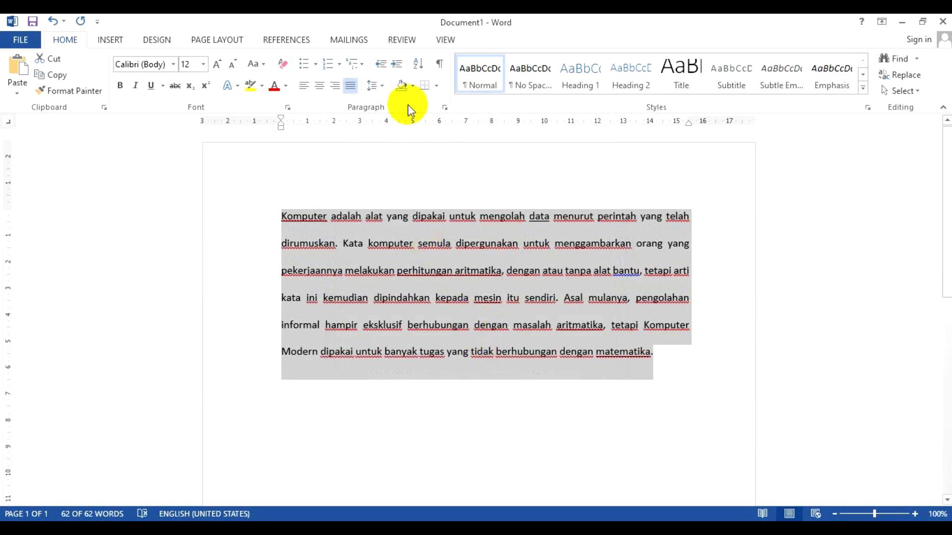
- Look through the preset line spacing values available for the selected paragraph
left_click(383, 87)
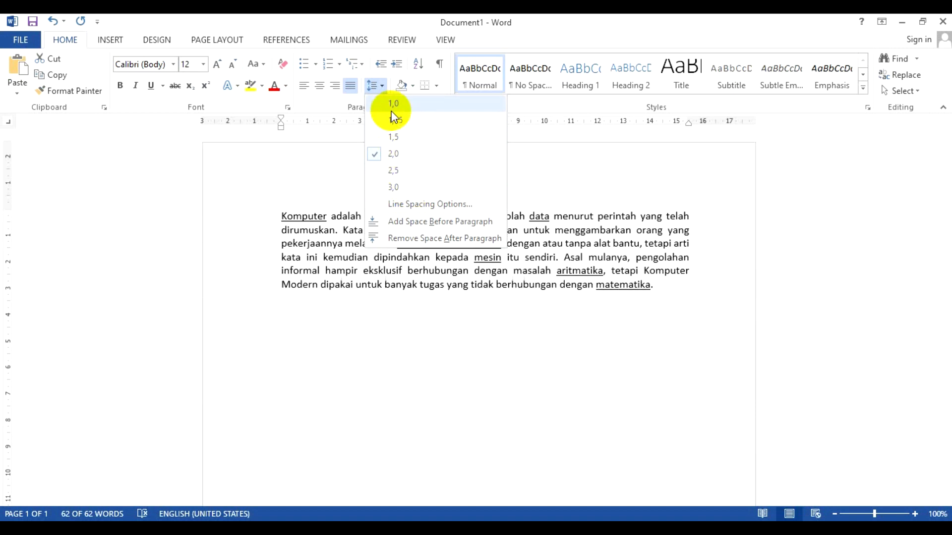
left_click(380, 88)
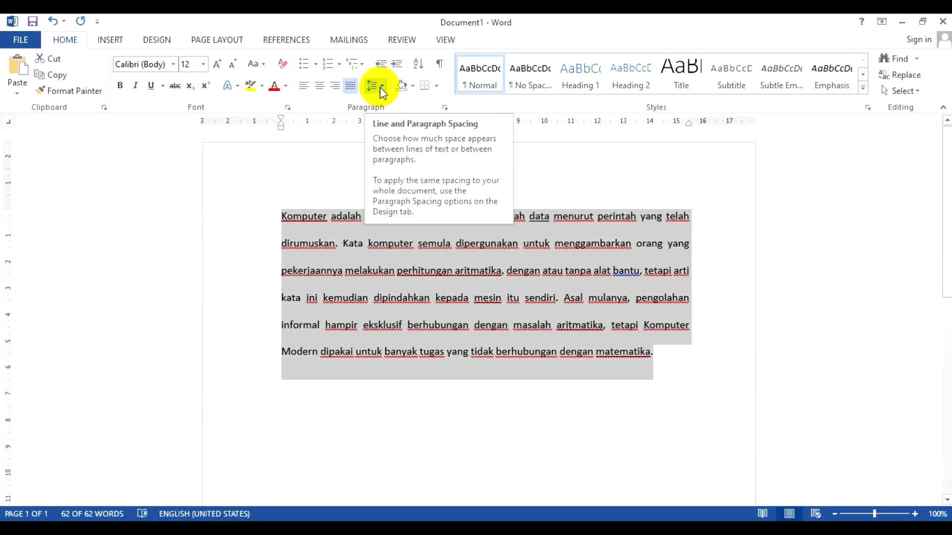
left_click(380, 88)
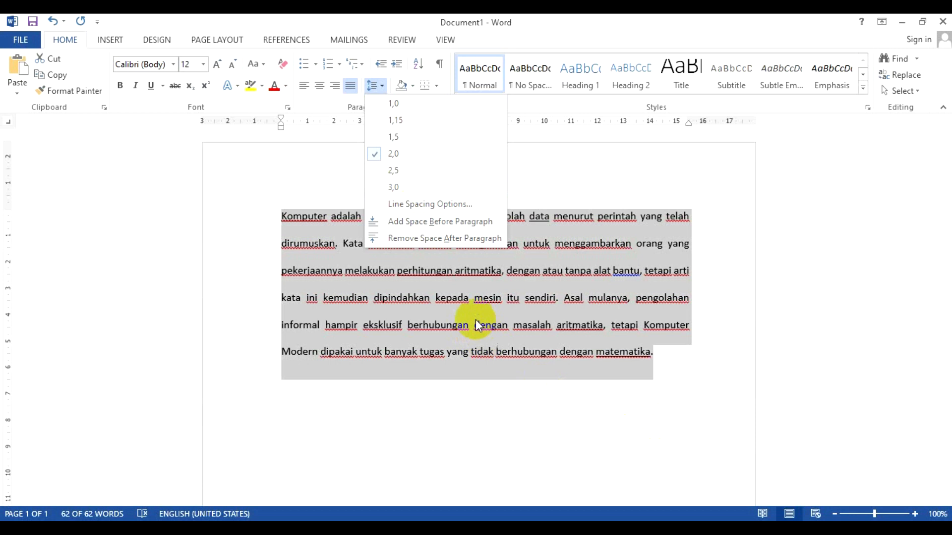
key("Escape")
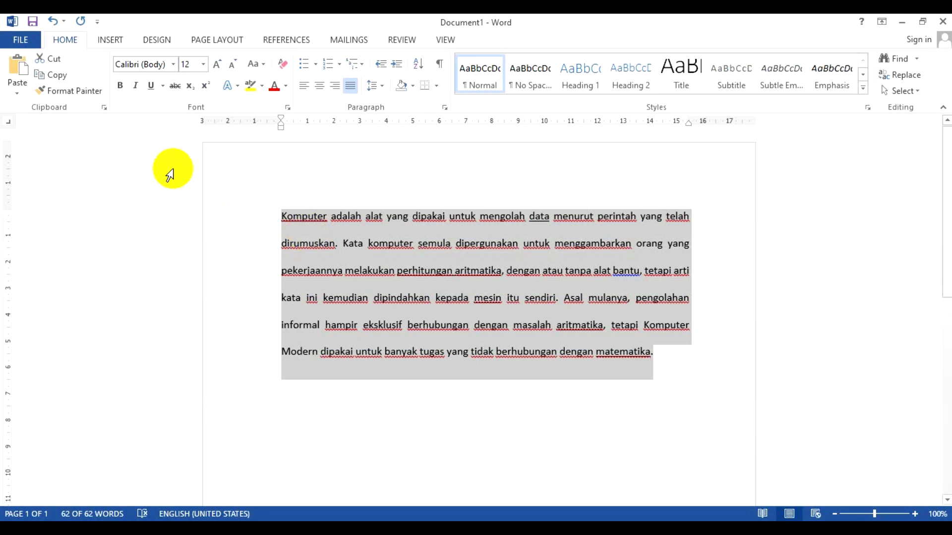
- Apply check mark bullets to the Komputer paragraph and split it into three items, before "Kata komputer" and before "Asal mulanya"
left_click(283, 218)
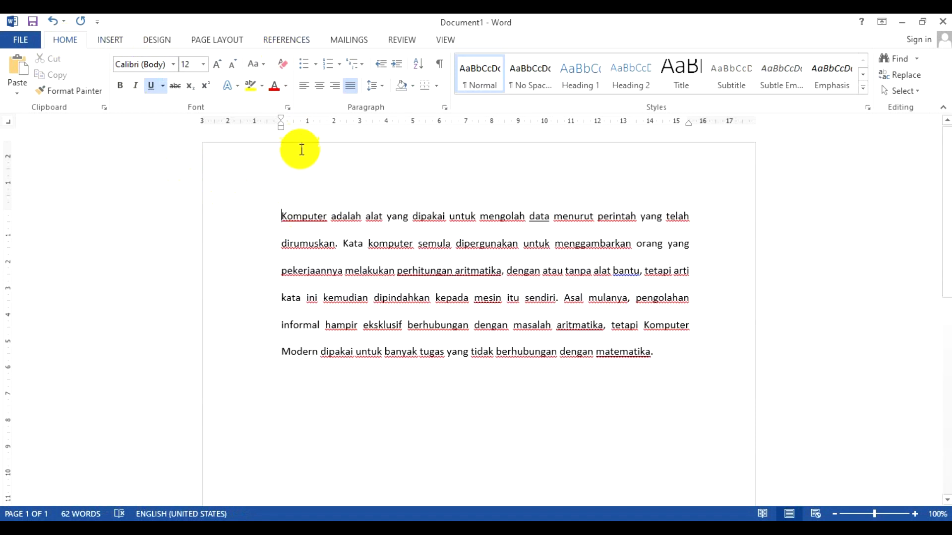
left_click(316, 65)
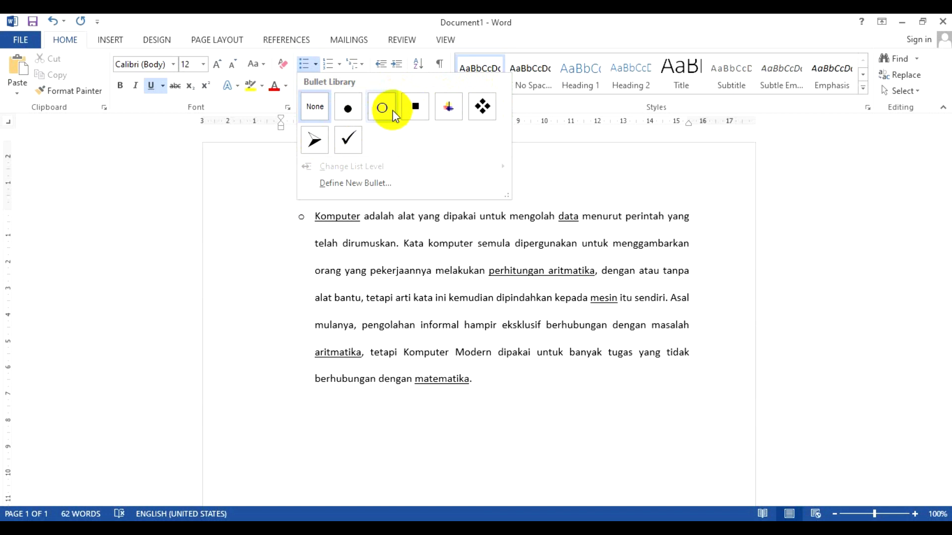
left_click(347, 142)
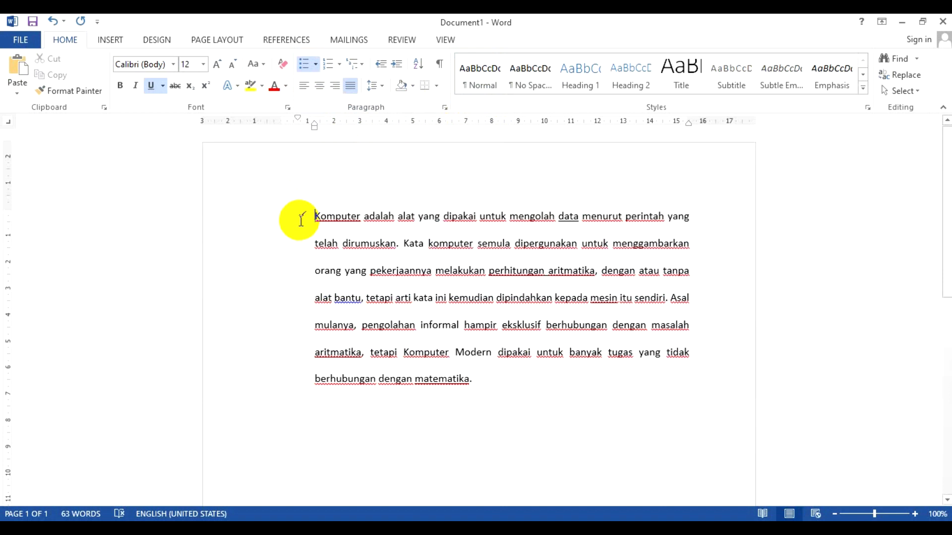
left_click(404, 243)
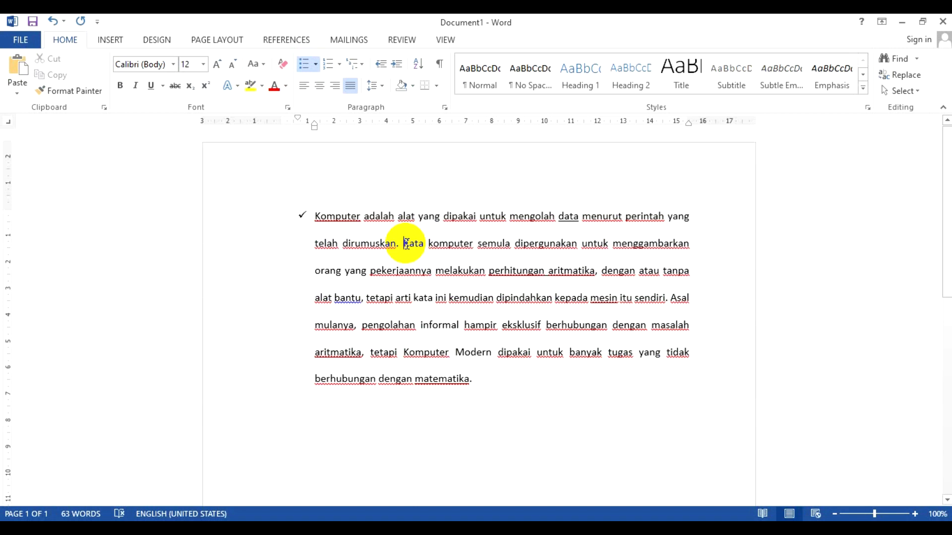
key("Return")
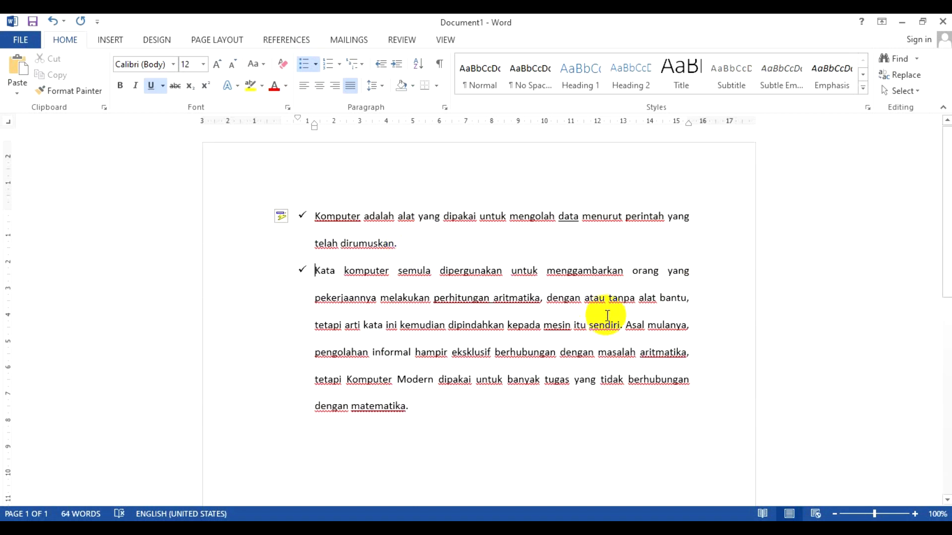
left_click(625, 325)
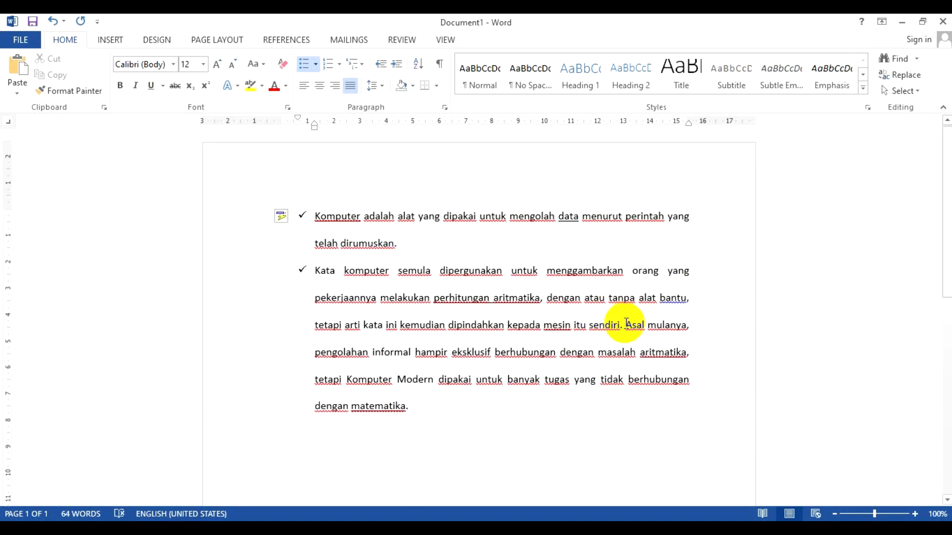
key("Return")
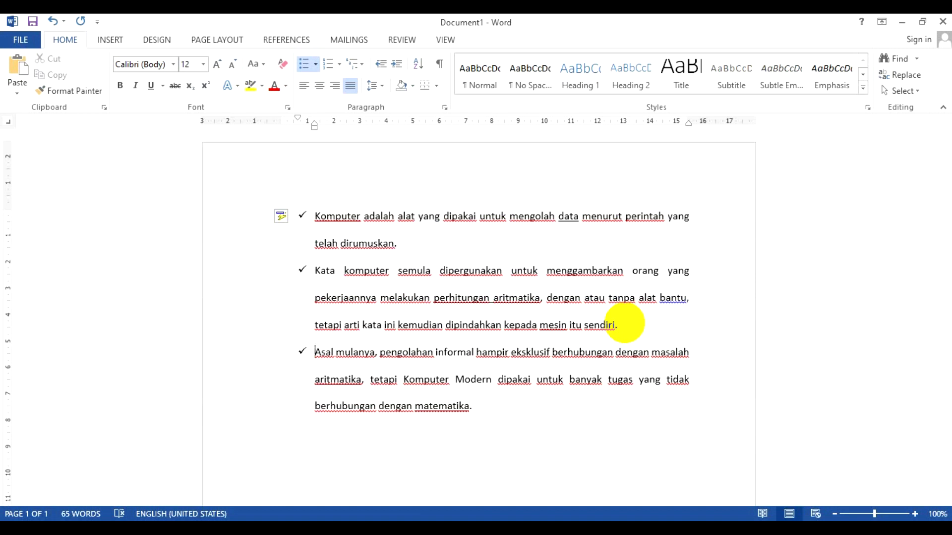
- Undo the bulleted item splits and the check mark bullets
key("ctrl+z")
key("ctrl+z")
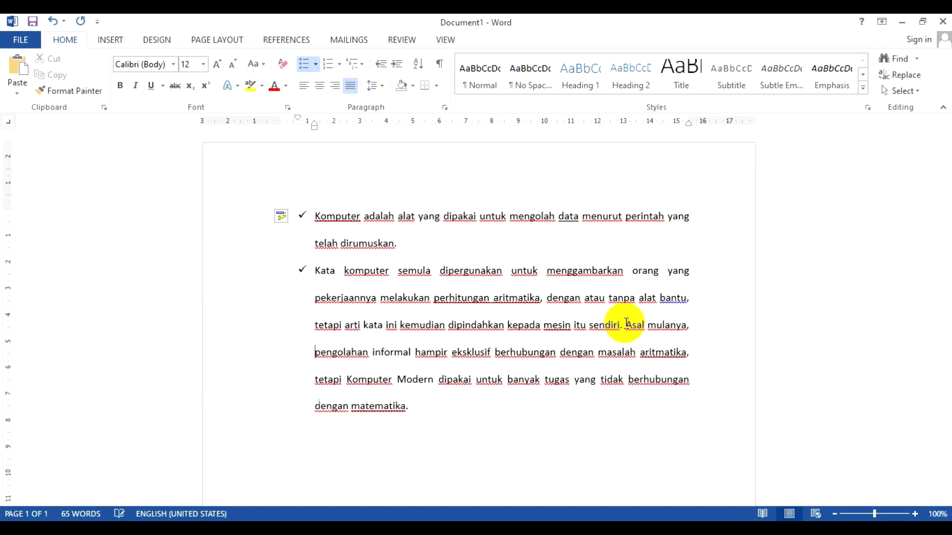
key("ctrl+z")
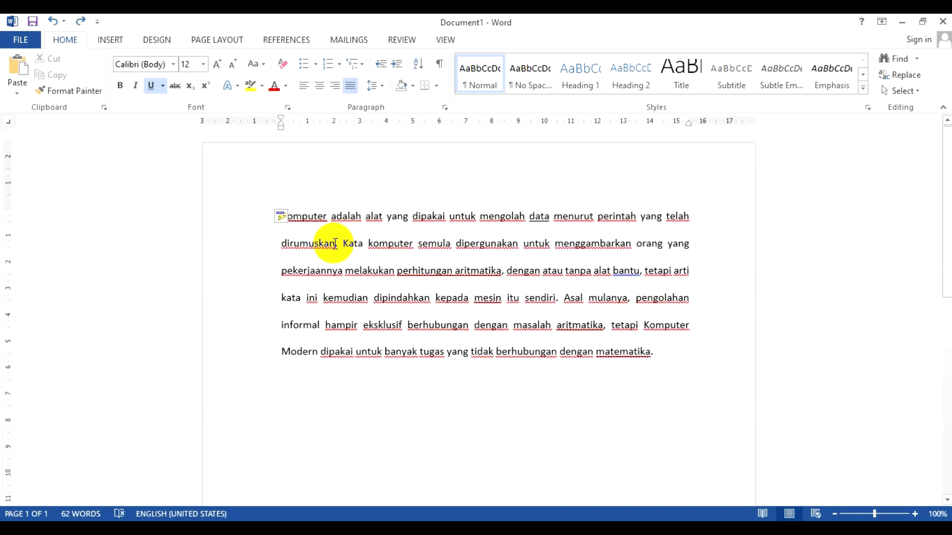
- Apply 1. 2. 3. numbering to the Komputer paragraph and split it into three items, before "Kata komputer" and before "Asal mulanya"
left_click(339, 65)
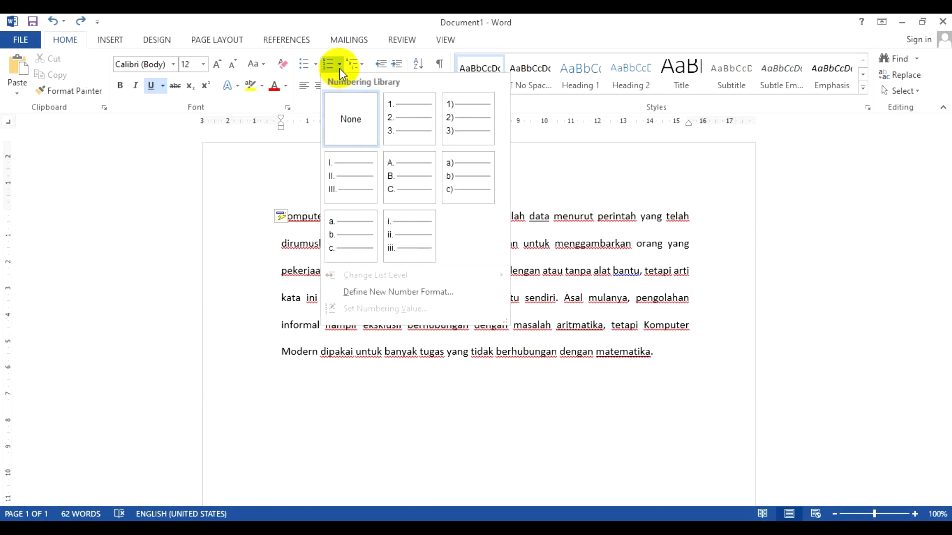
left_click(424, 127)
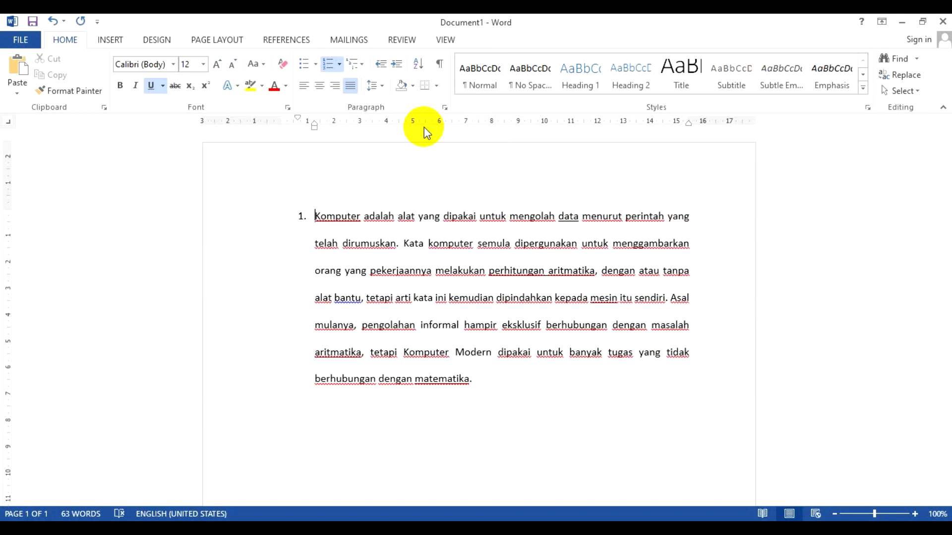
left_click(404, 242)
key("Return")
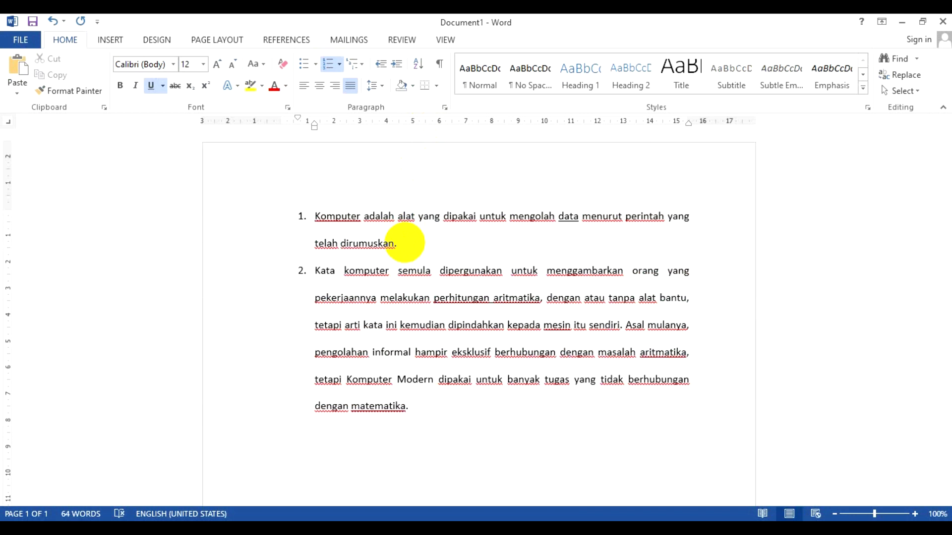
left_click(625, 326)
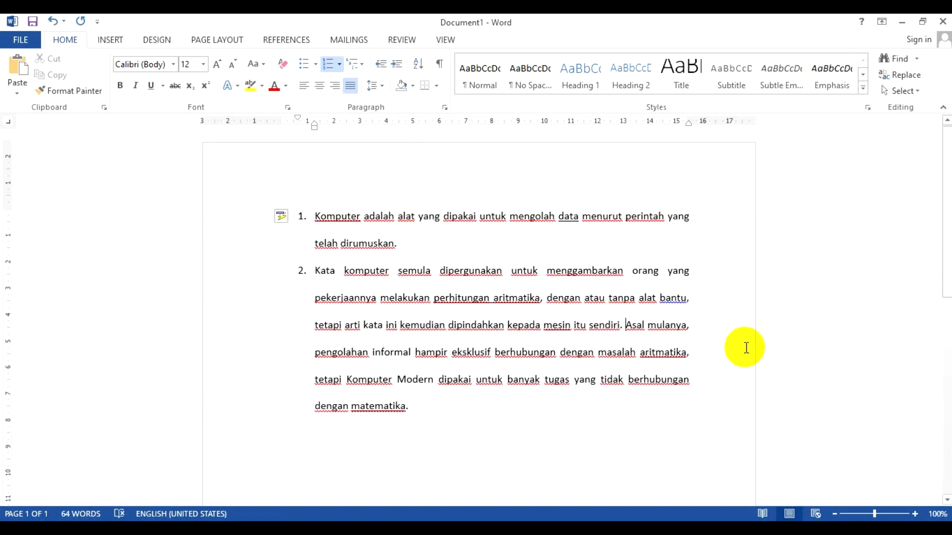
key("Return")
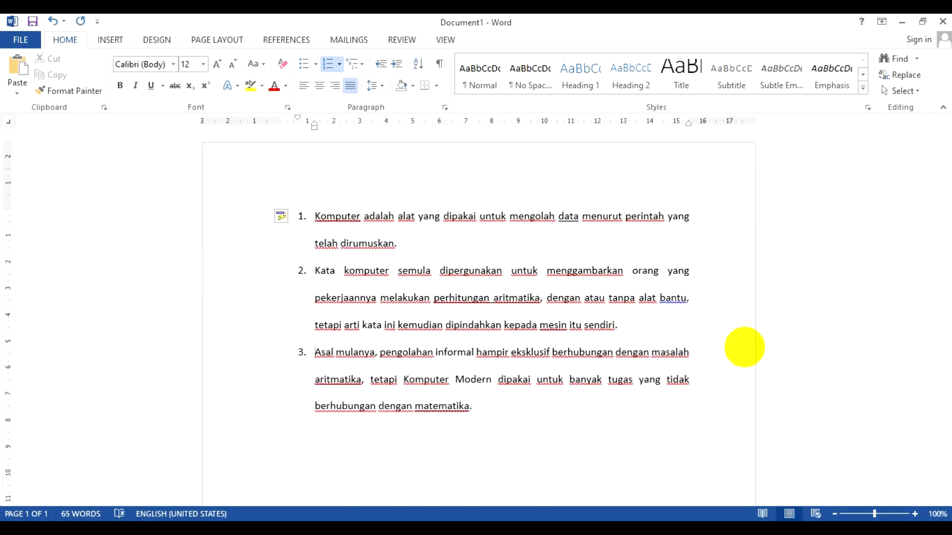